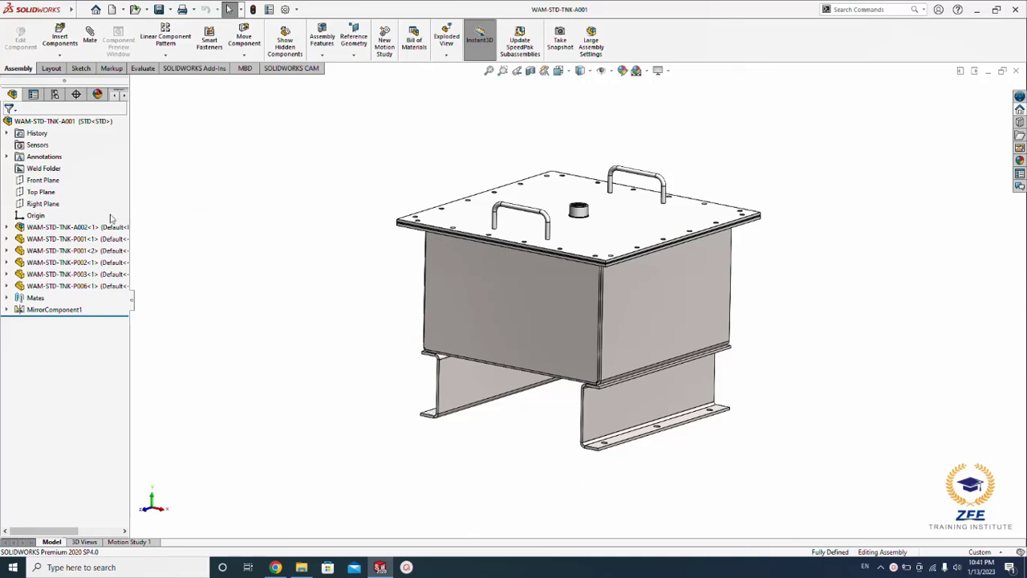
Step: Review the component properties of the top lid assembly WAM-STD-TNK-A002, including its Envelope and Exclude from bill of materials options, without changing them
right_click(94, 228)
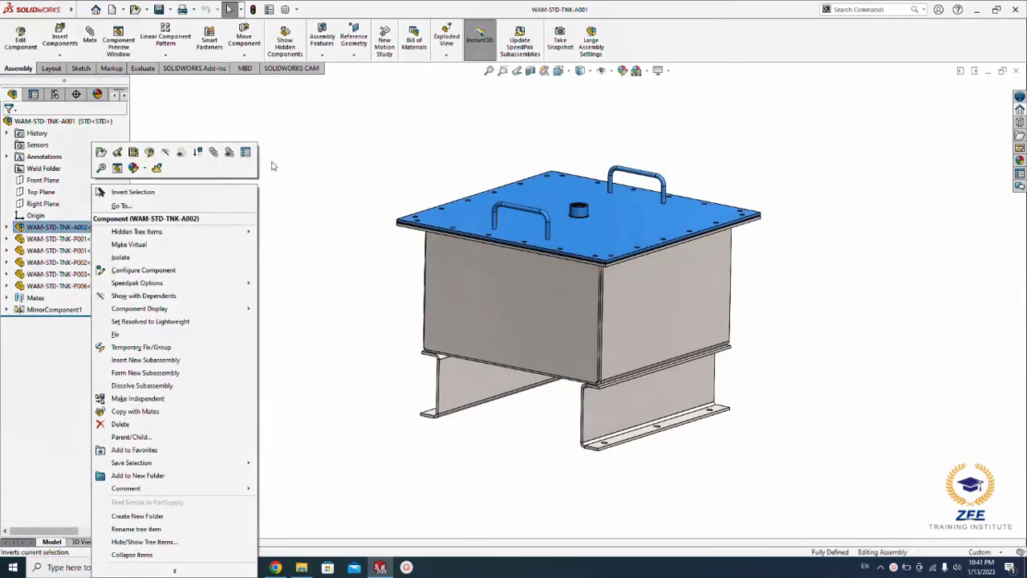
click(246, 152)
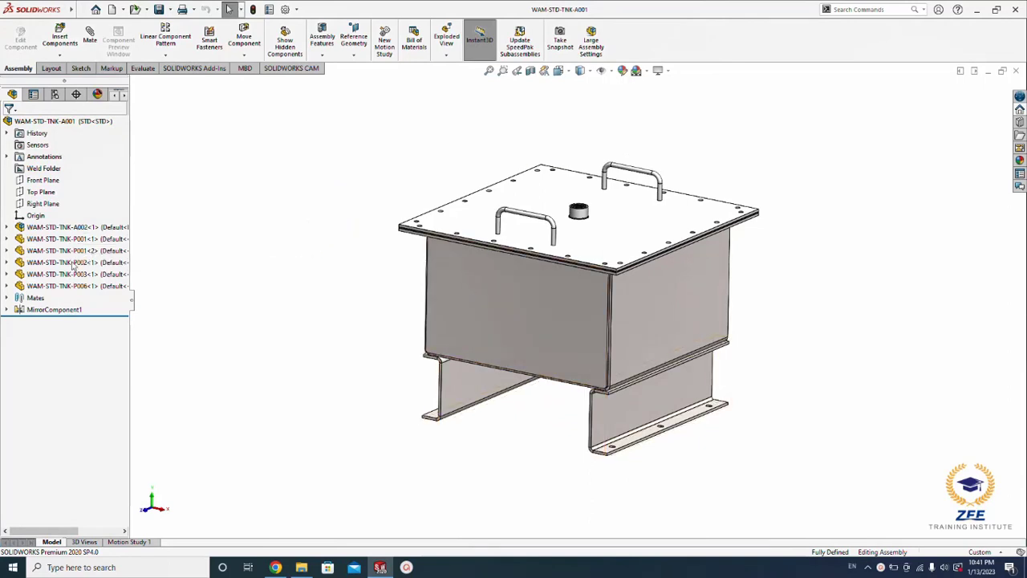
click(91, 230)
click(378, 316)
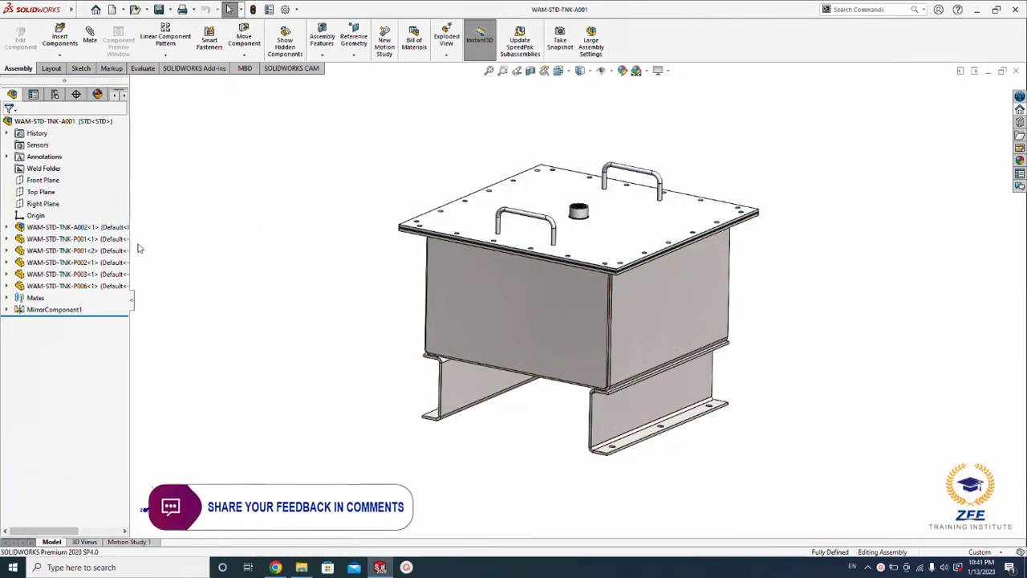
right_click(96, 230)
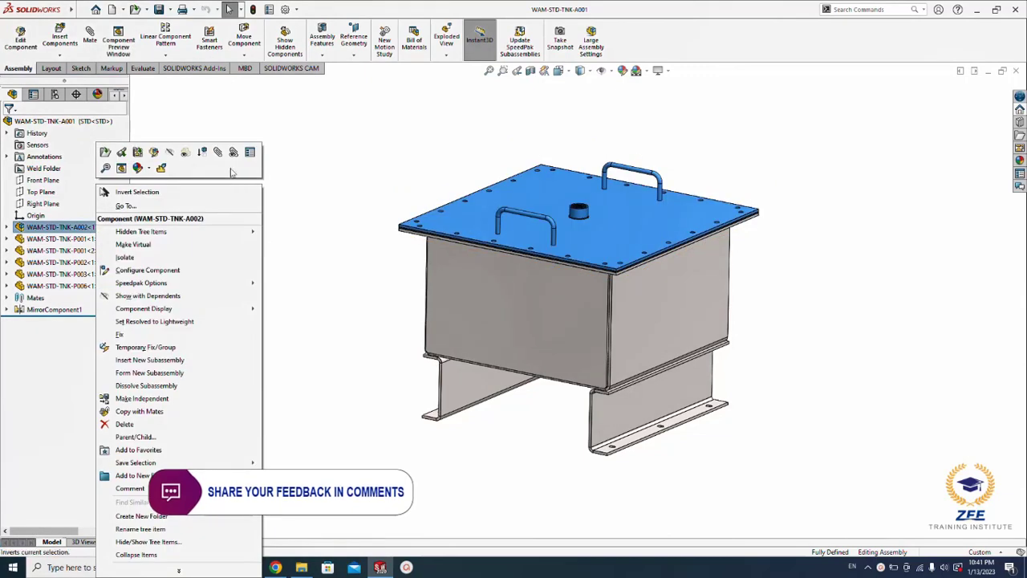
click(250, 153)
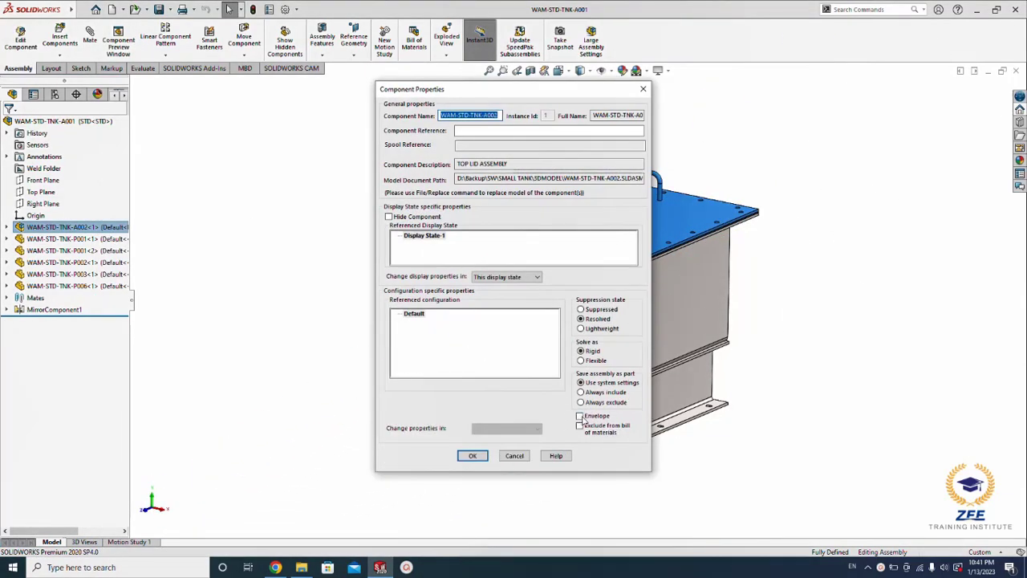
click(514, 456)
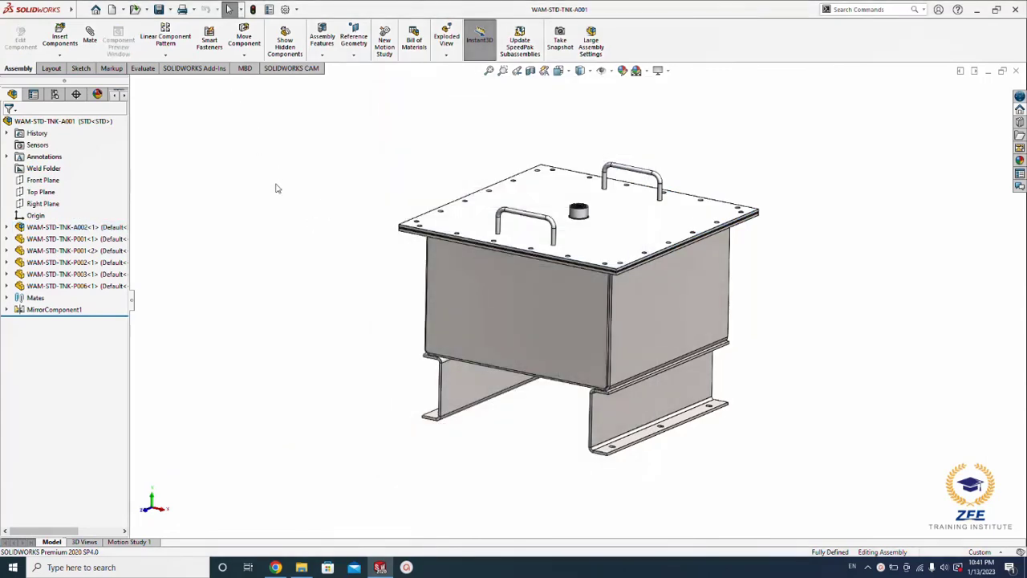
Step: Create a new drawing from the tank assembly on a standard A3 (ISO) sheet with the sheet format displayed
middle_drag(354, 259, 339, 289)
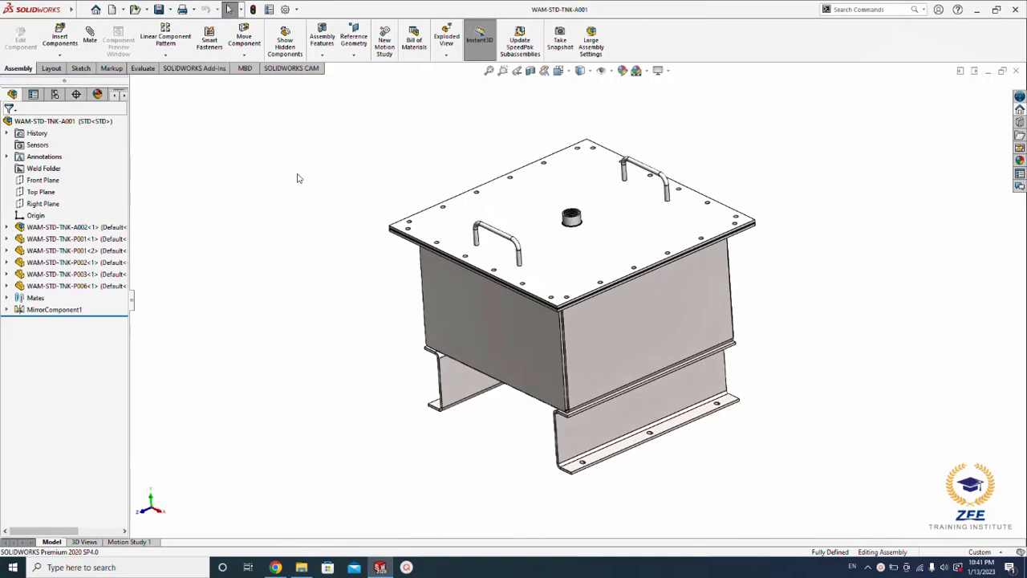
click(124, 11)
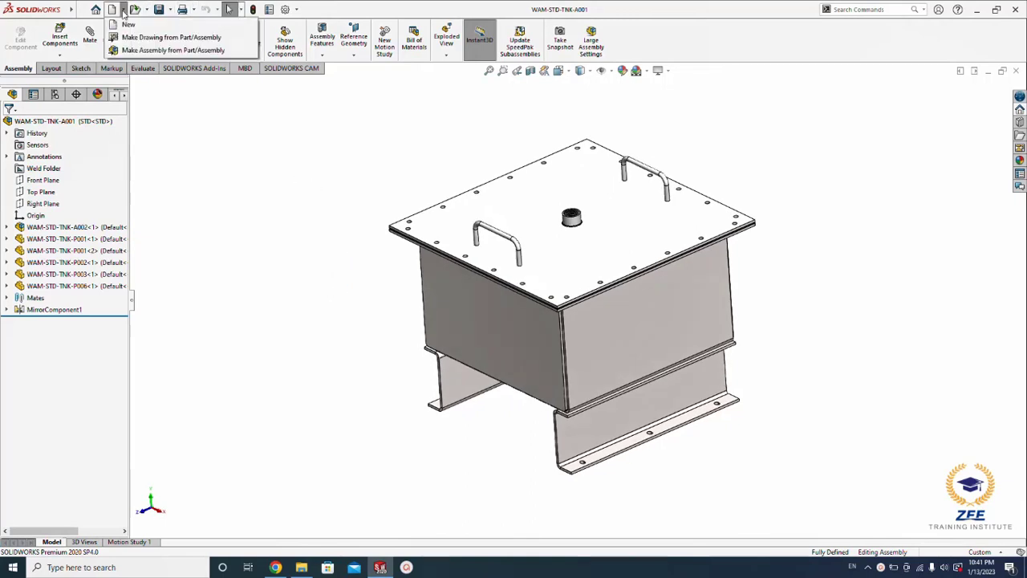
click(140, 37)
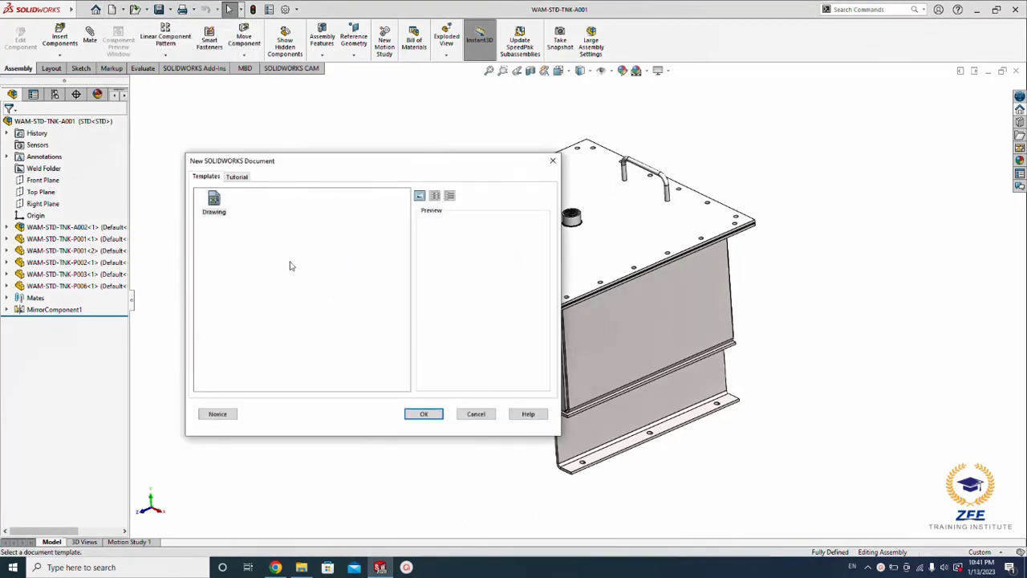
click(424, 414)
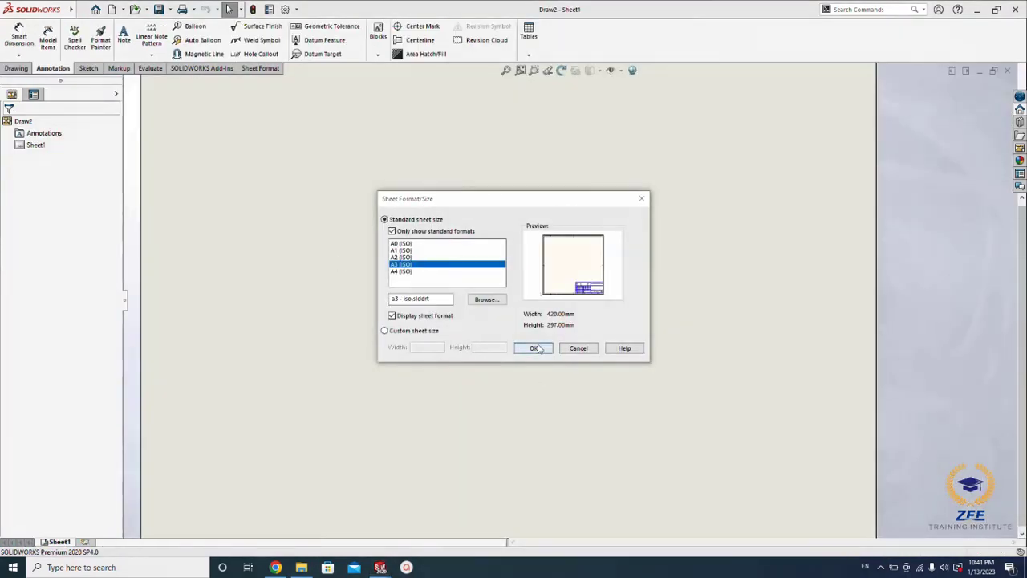
click(535, 348)
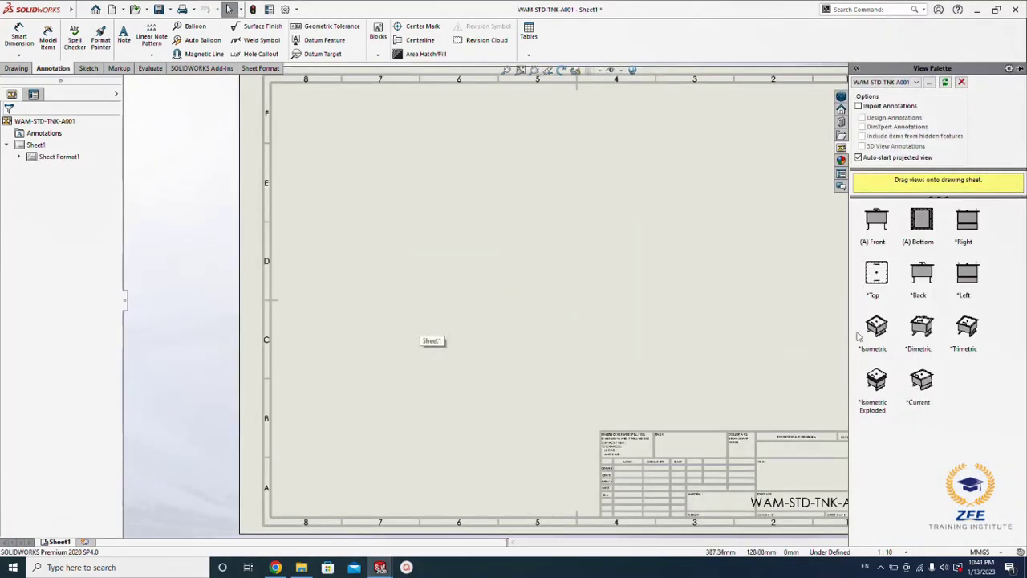
Step: Place the assembly's isometric view in the middle of the sheet and set the sheet scale to 1:5
drag(874, 328, 488, 298)
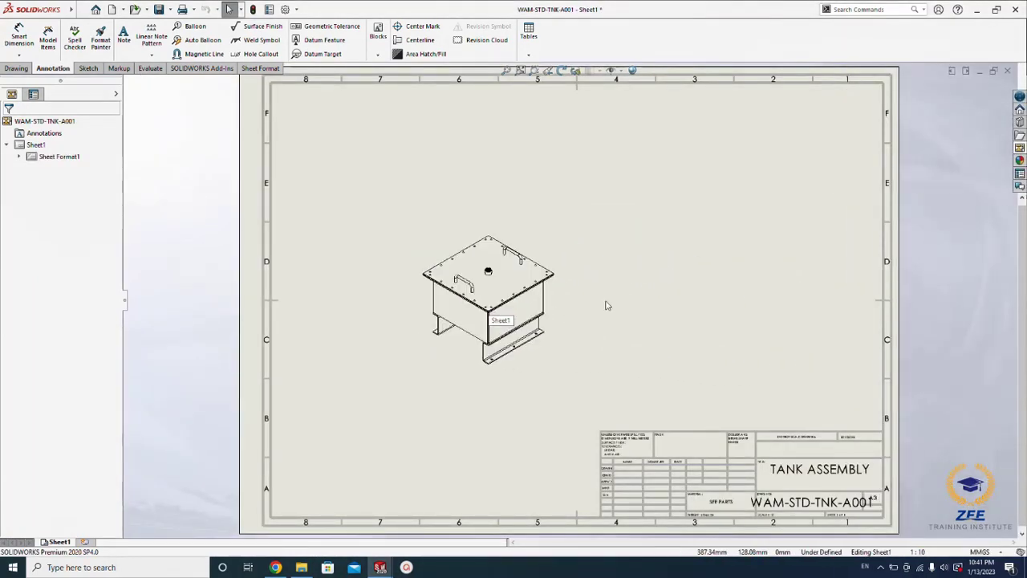
click(881, 553)
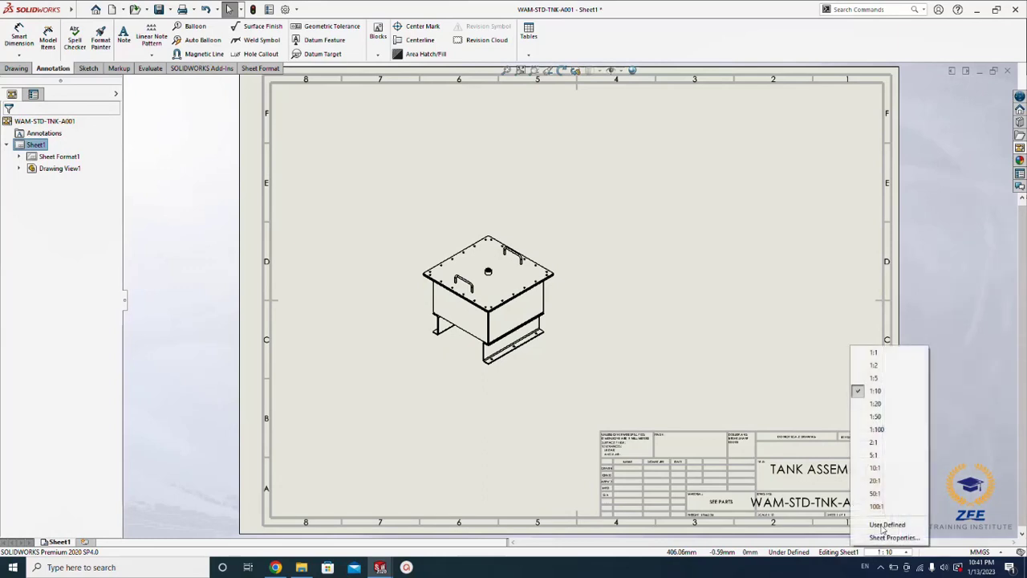
click(882, 387)
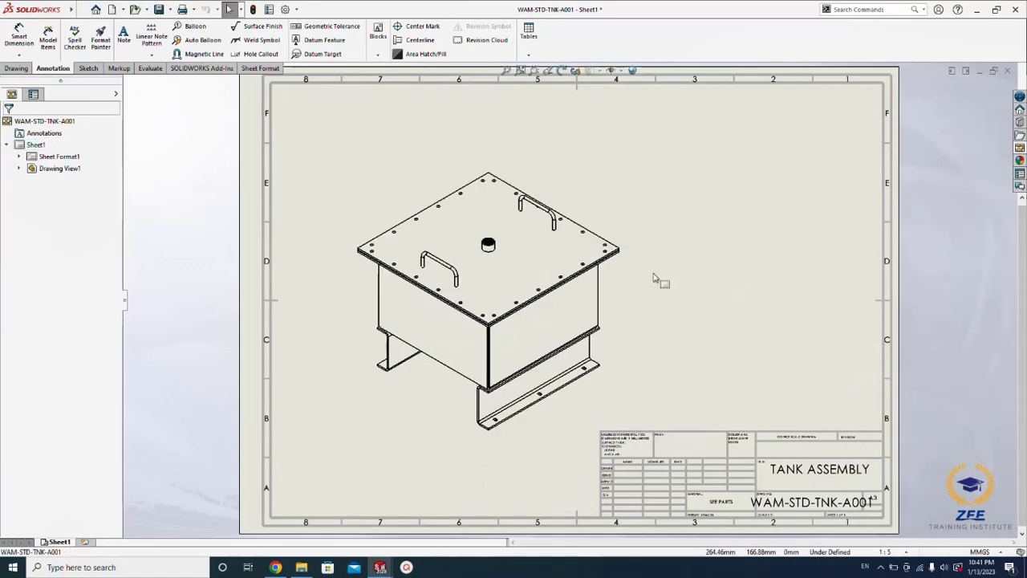
Step: Insert a top-level-only bill of materials for the isometric view using the bom-standard template, placed in the sheet's upper right area
click(627, 287)
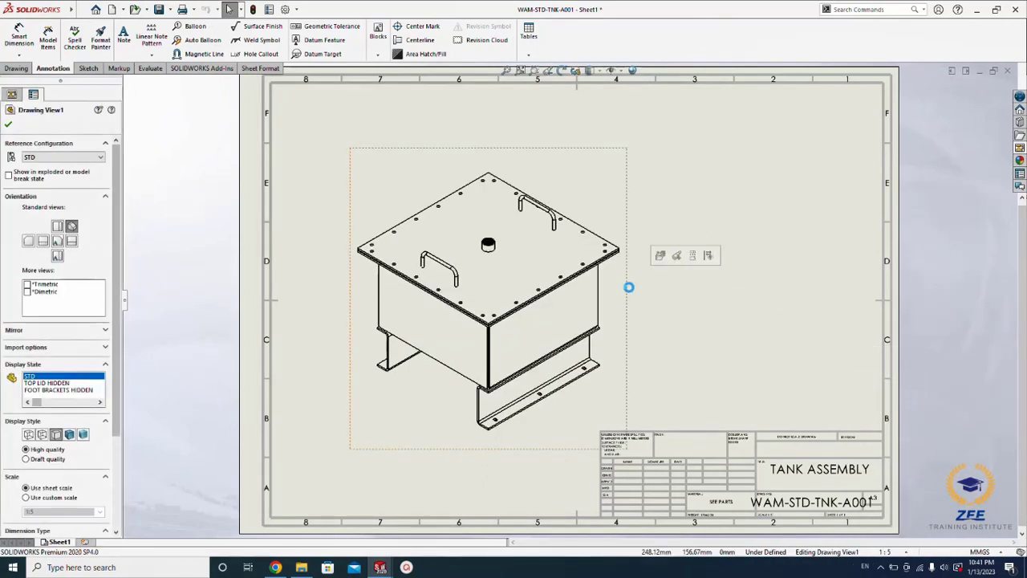
click(526, 54)
click(561, 91)
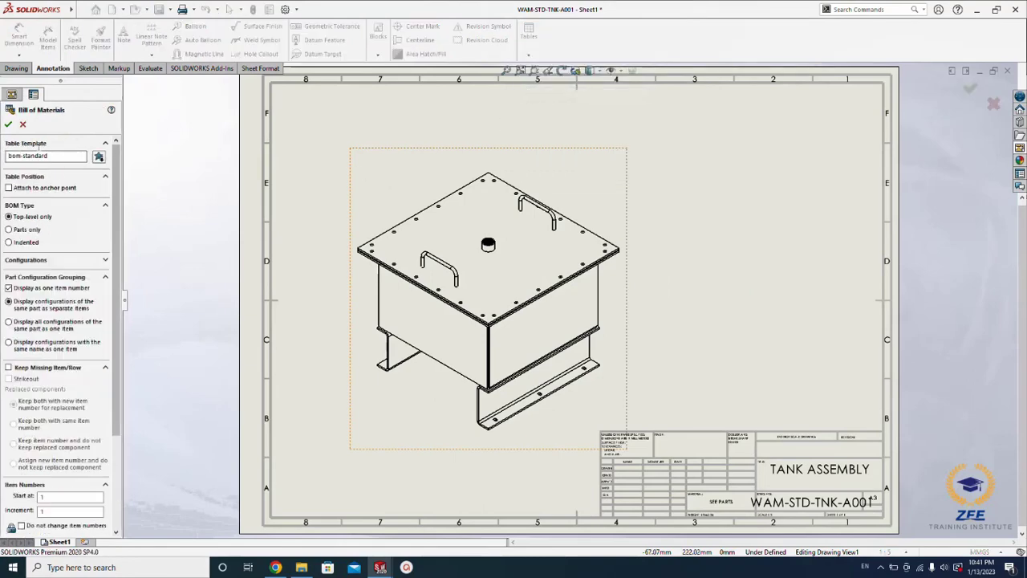
click(8, 124)
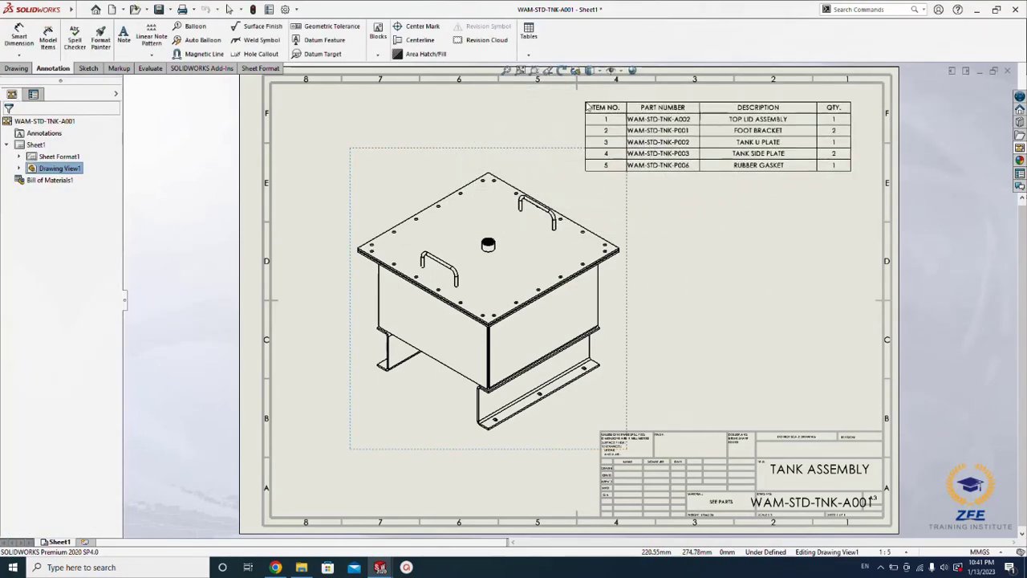
click(579, 97)
Step: Insert a column between DESCRIPTION and QTY. in the bill of materials and link it to the custom property Weight
scroll(648, 142, up, 3)
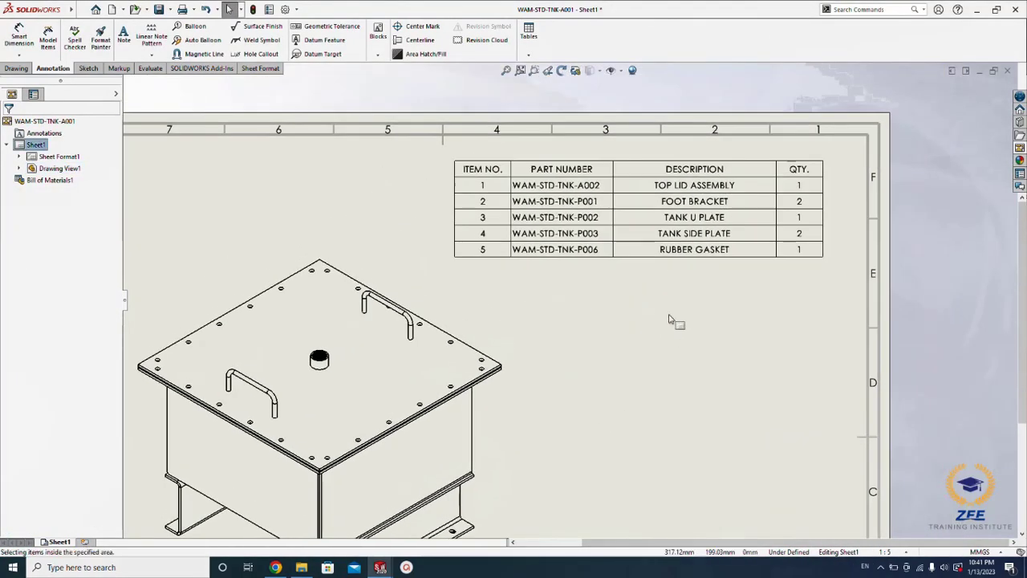
scroll(730, 287, up, 2)
click(786, 165)
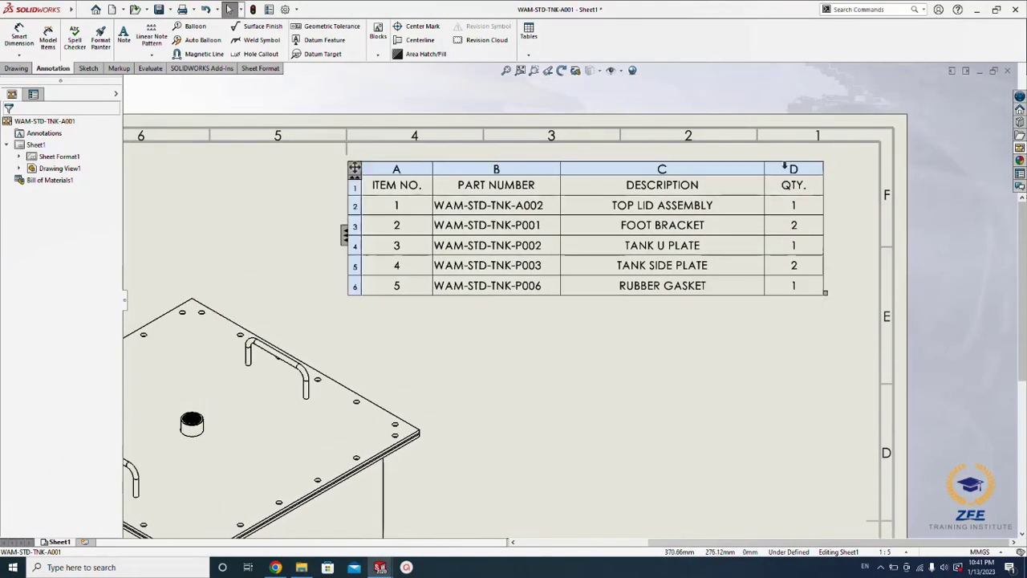
right_click(784, 166)
mouse_move(827, 215)
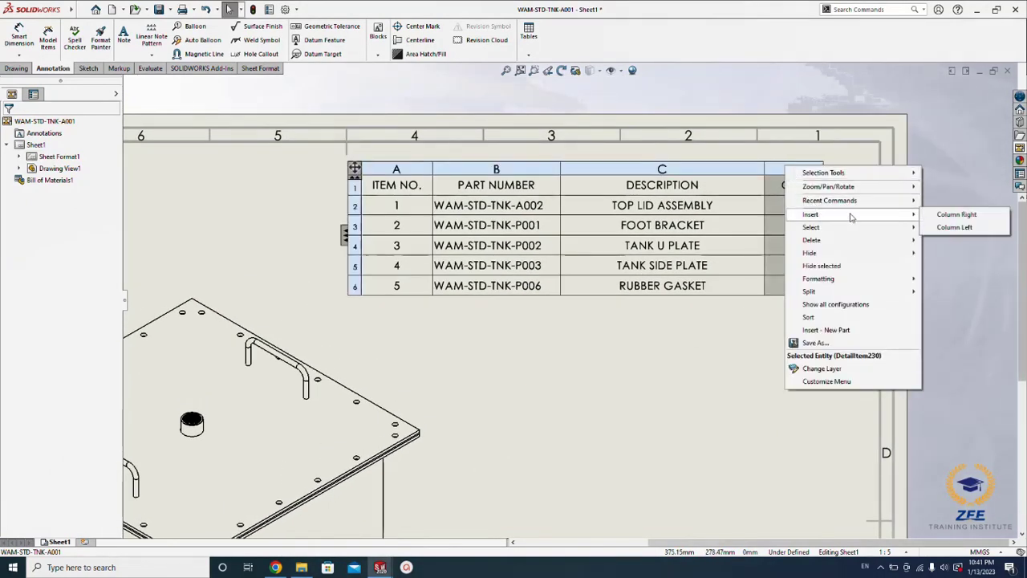
click(937, 227)
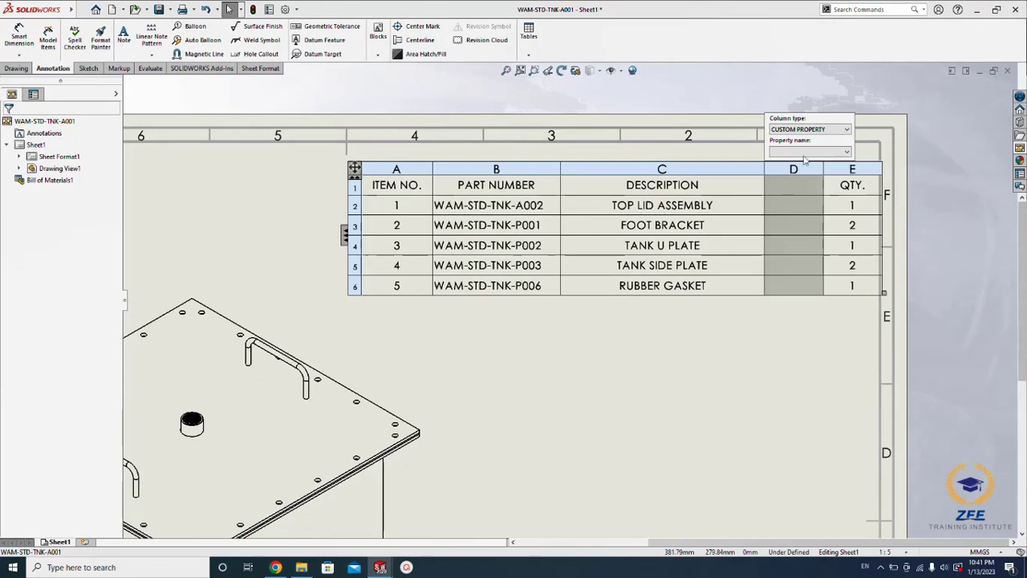
click(805, 153)
scroll(806, 321, down, 5)
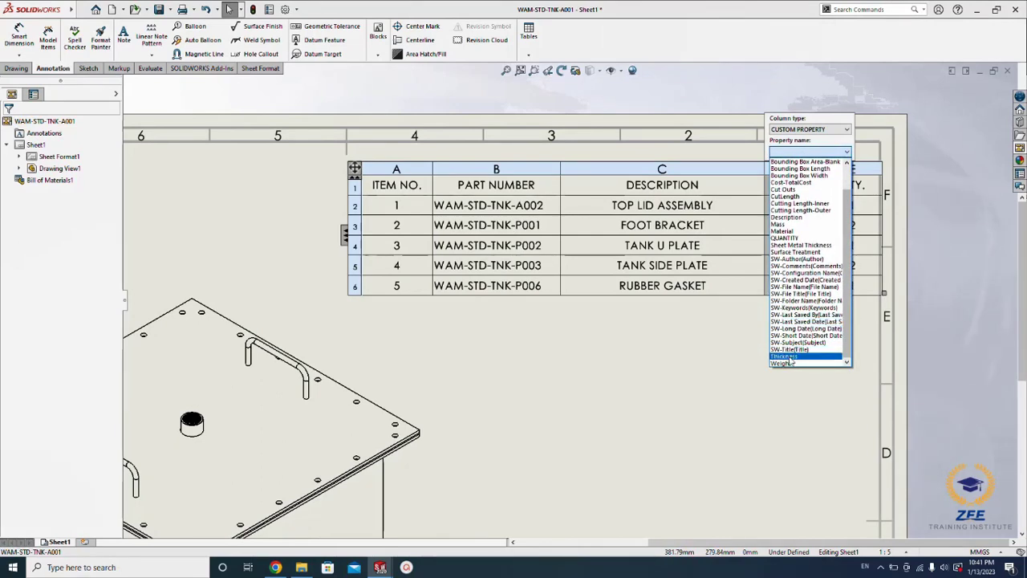
click(787, 363)
click(751, 412)
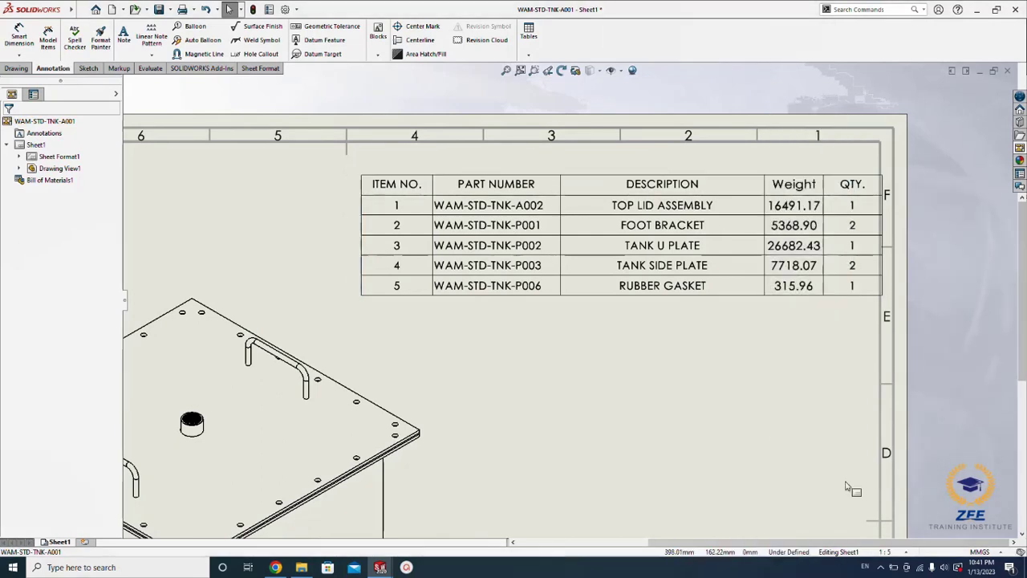
Step: Change the drawing's unit system to Custom with mass in kilograms
click(980, 552)
click(959, 542)
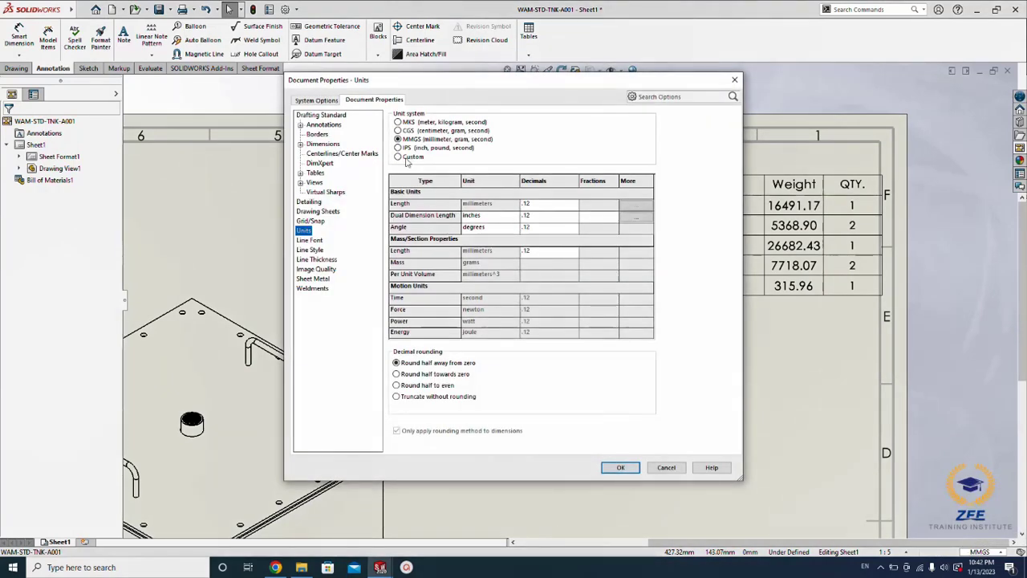
click(397, 156)
click(513, 264)
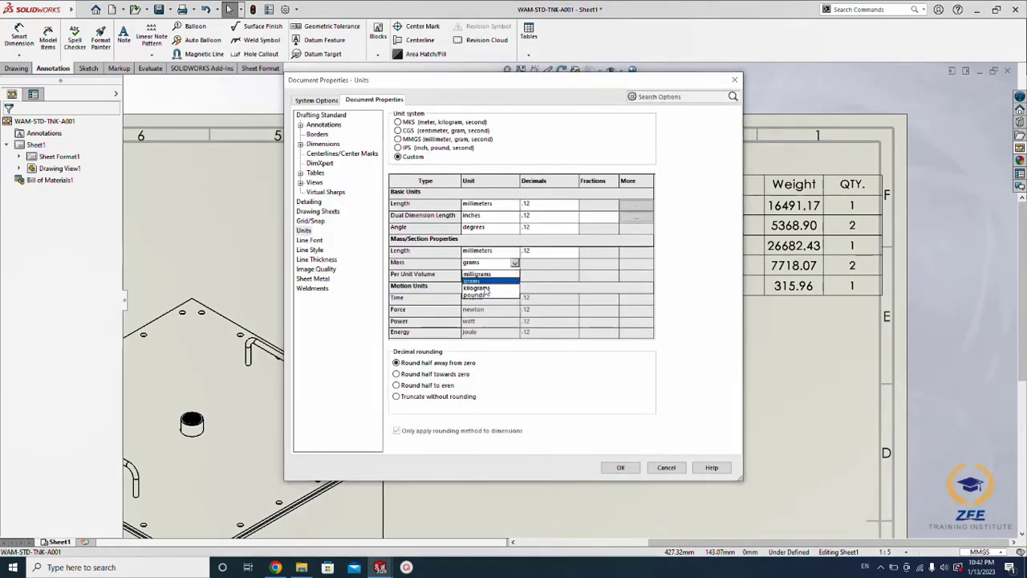
click(485, 288)
click(620, 467)
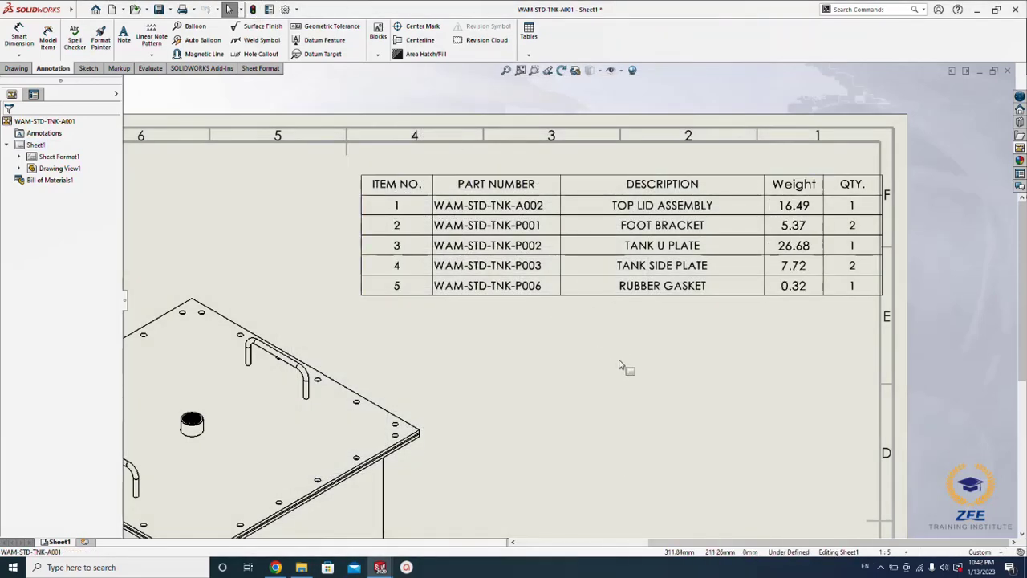
Step: Examine the component weights in the bill of materials and the total weight in the title block
scroll(634, 369, up, 2)
scroll(654, 317, down, 5)
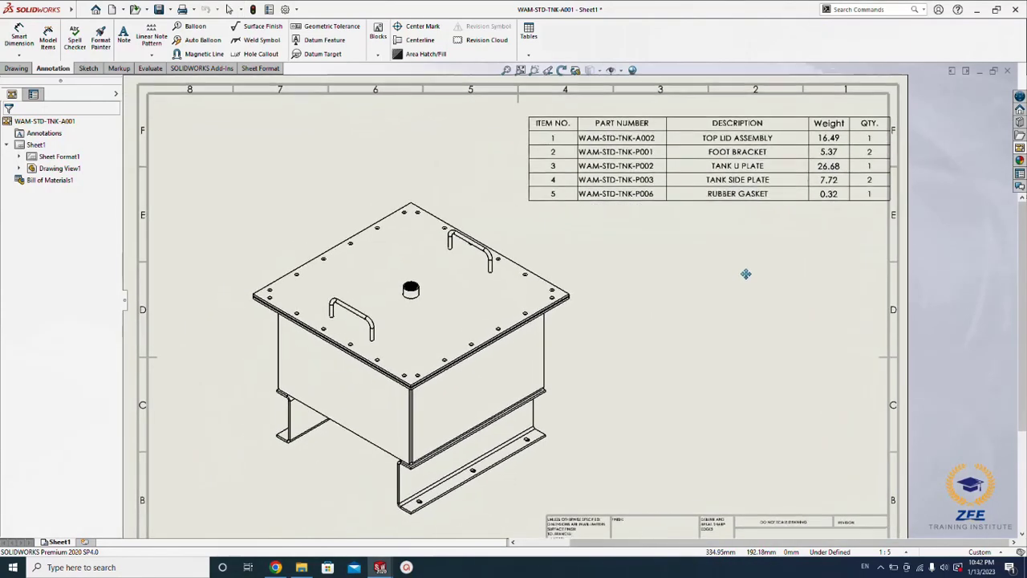
click(682, 147)
scroll(714, 188, down, 1)
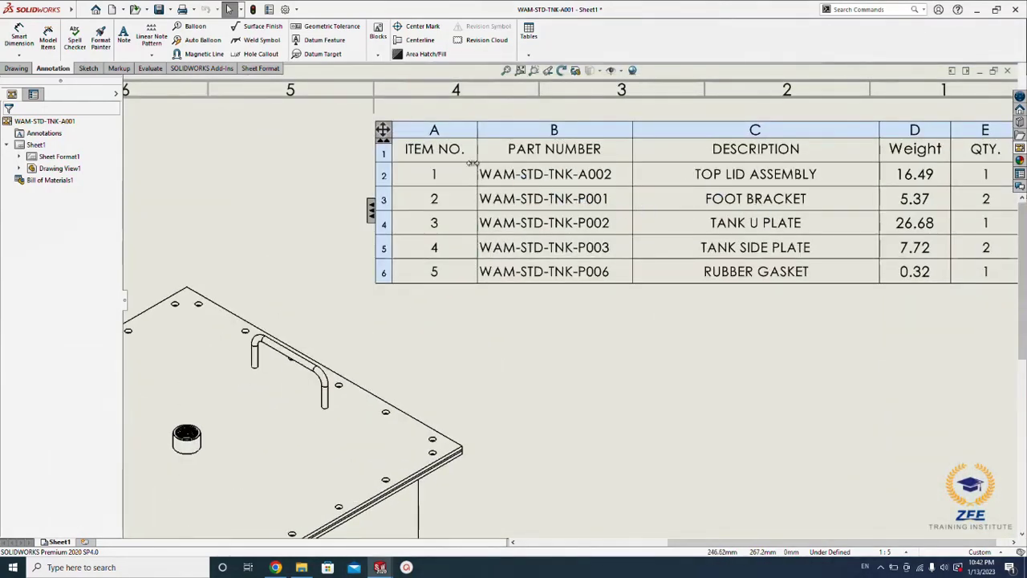
click(666, 365)
scroll(694, 391, up, 3)
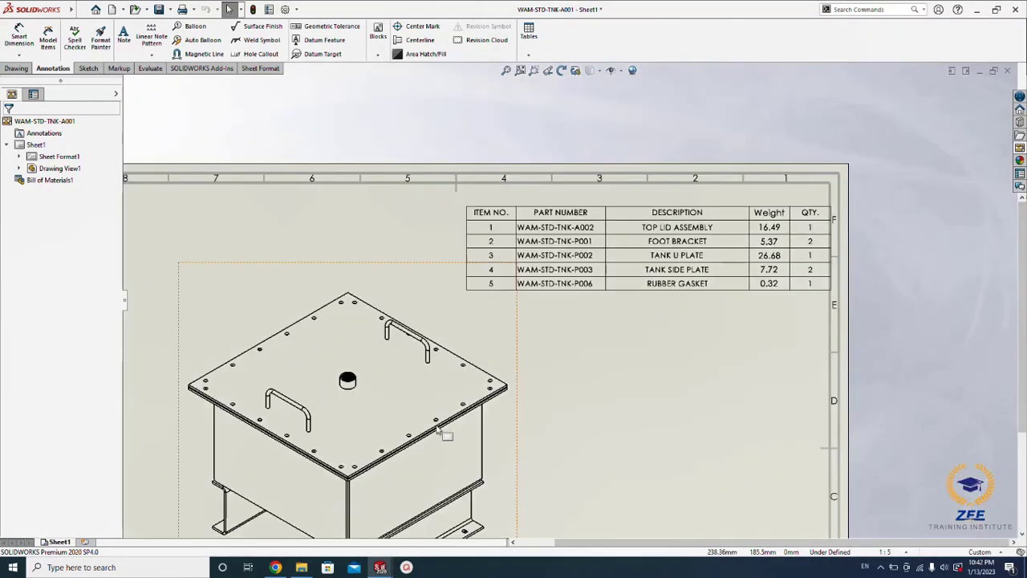
scroll(634, 421, down, 1)
click(553, 205)
scroll(554, 205, down, 2)
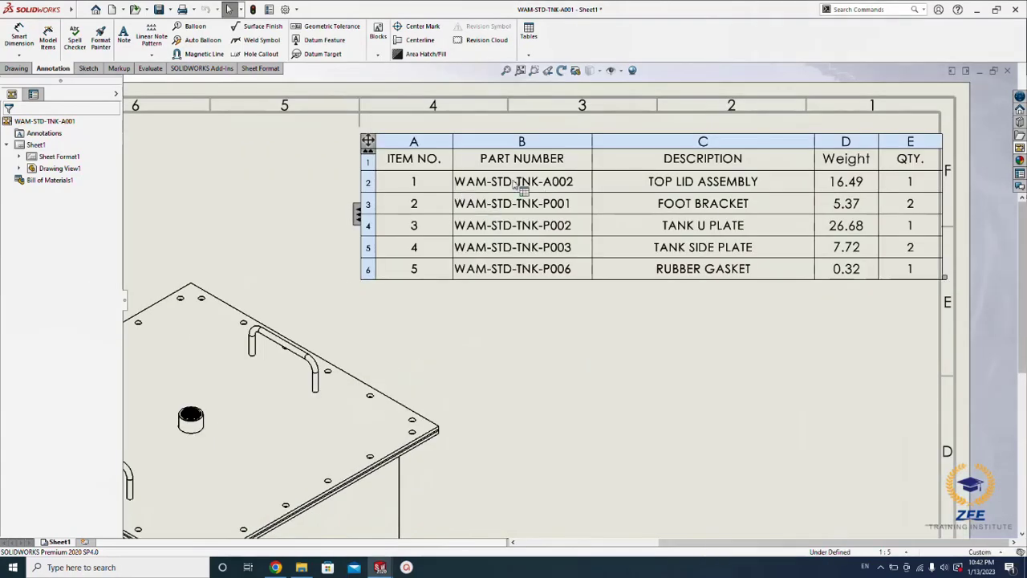
scroll(691, 229, up, 4)
scroll(602, 437, down, 2)
scroll(599, 440, down, 5)
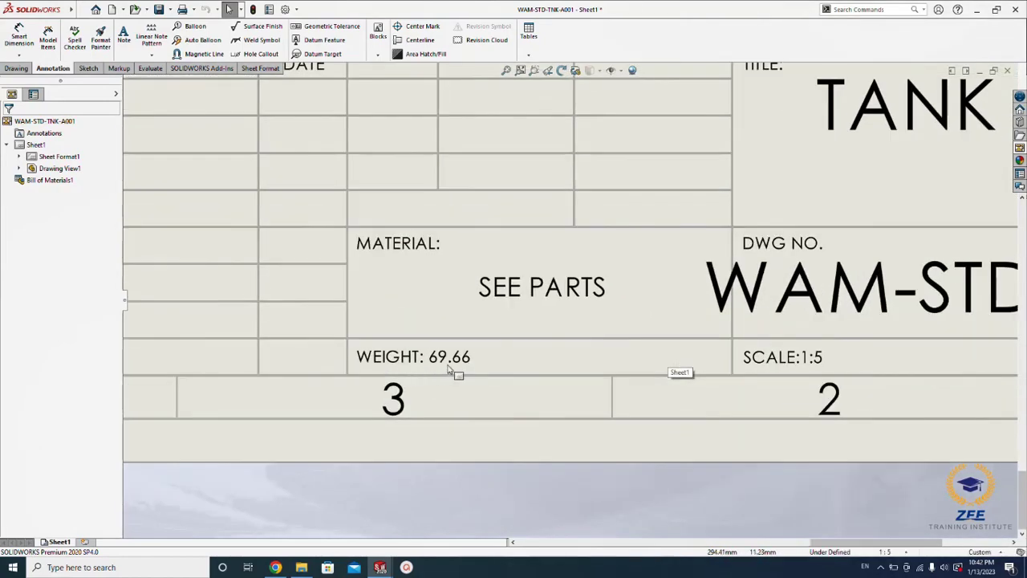
scroll(429, 365, up, 4)
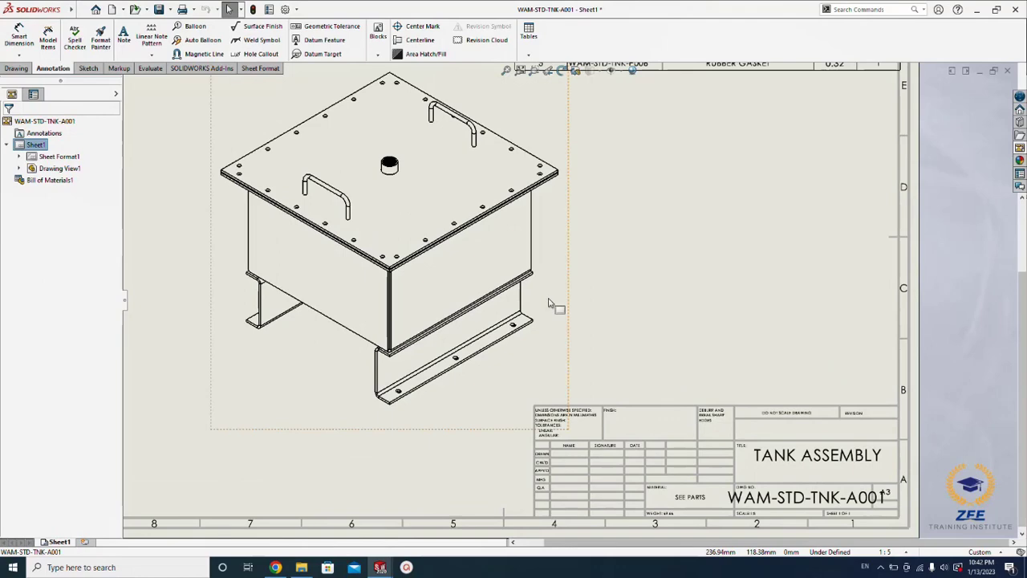
Step: Open the tank assembly from the isometric view and make the top lid subassembly WAM-STD-TNK-A002 an envelope
click(549, 304)
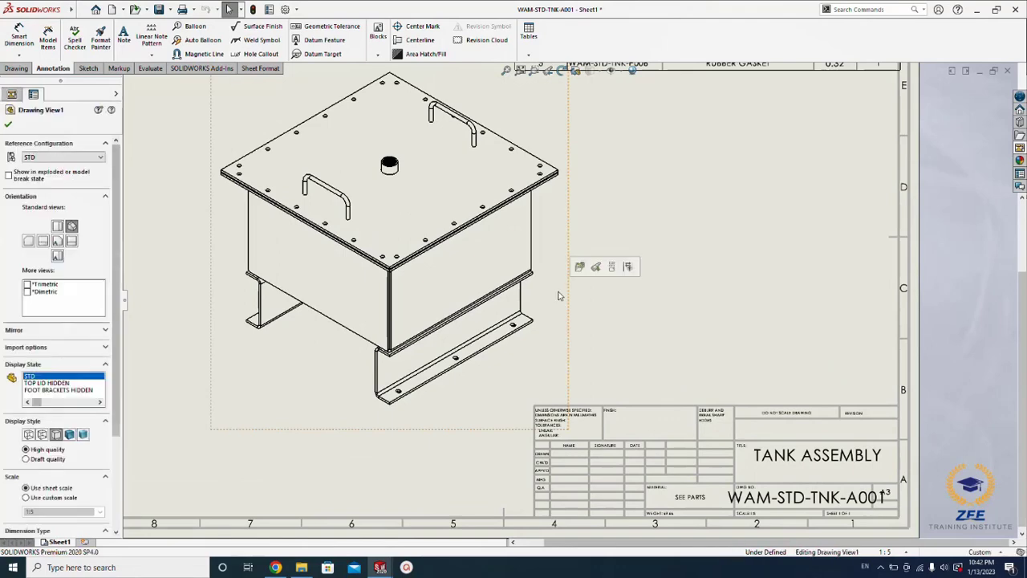
click(578, 267)
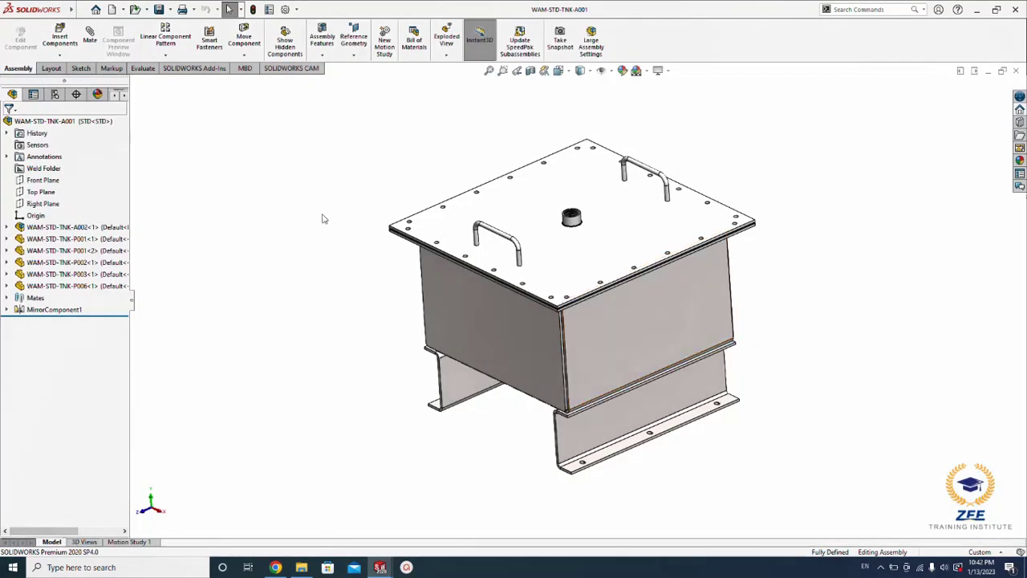
right_click(98, 229)
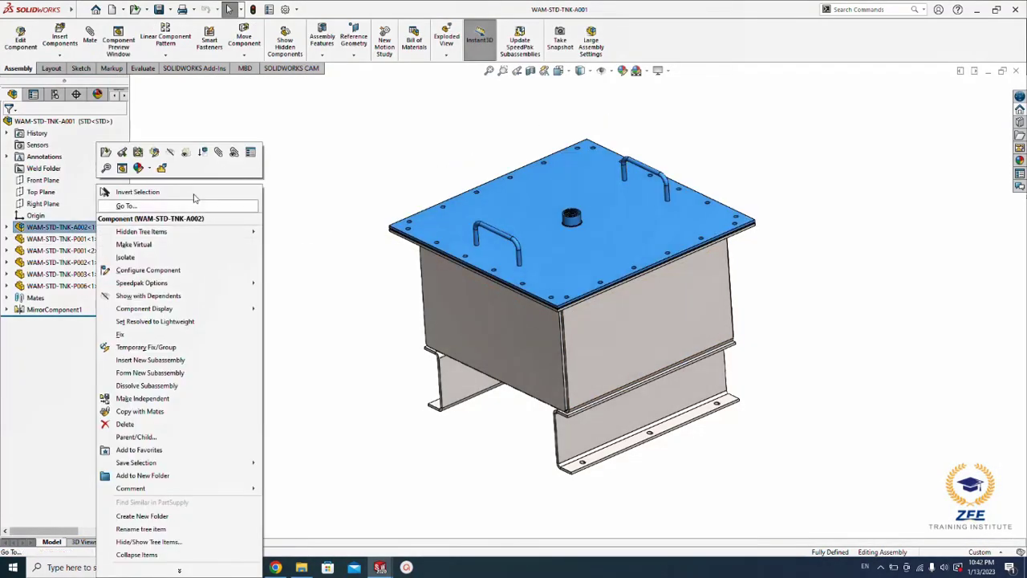
click(251, 153)
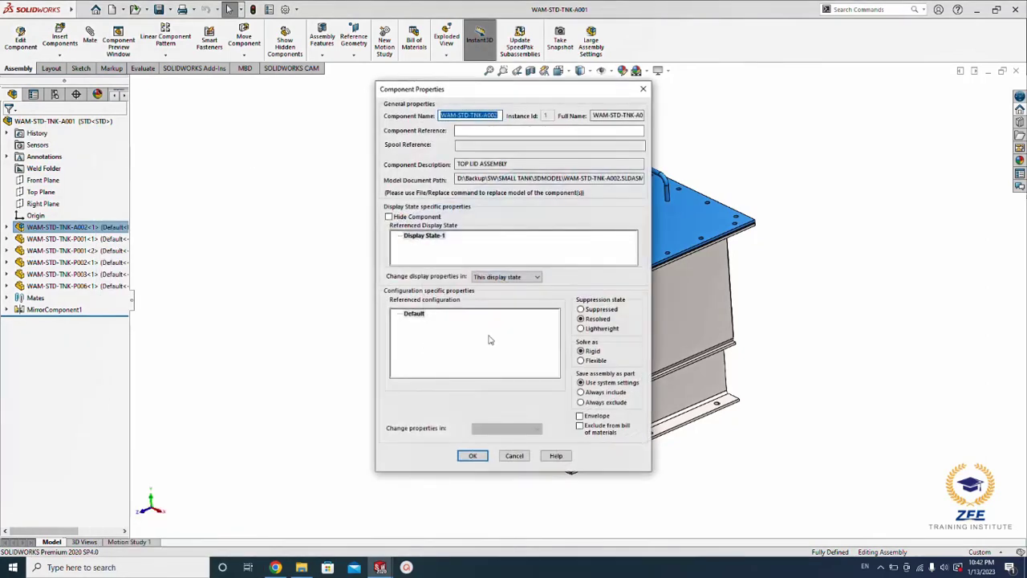
click(473, 456)
mouse_move(400, 303)
middle_down()
mouse_move(399, 284)
mouse_move(413, 314)
mouse_move(398, 284)
mouse_move(418, 288)
mouse_move(396, 360)
mouse_move(383, 282)
mouse_move(397, 305)
middle_up()
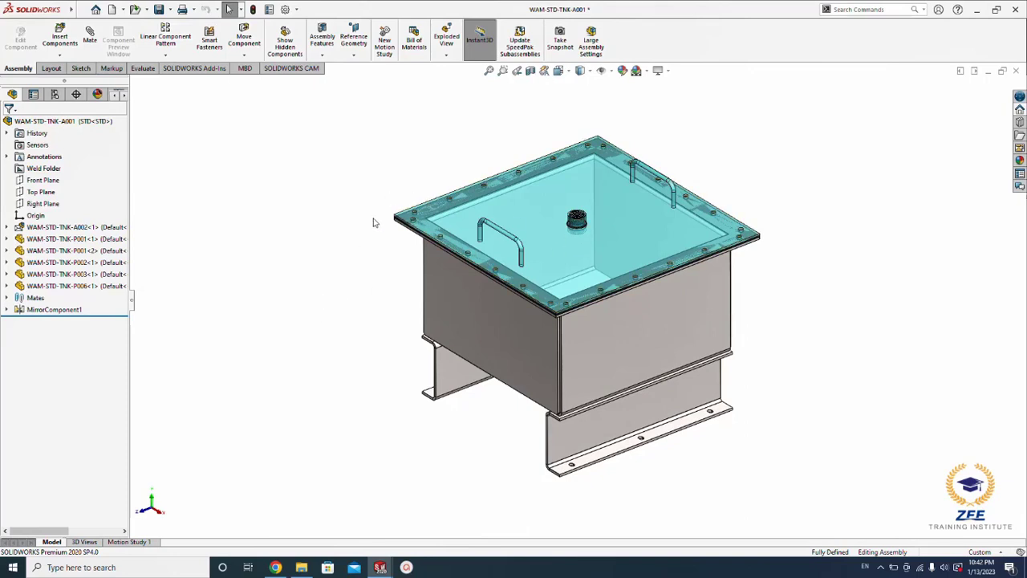
Step: Switch to the drawing and examine the bill of materials rows and the title block weight with the lid as an envelope
key(ctrl+Tab)
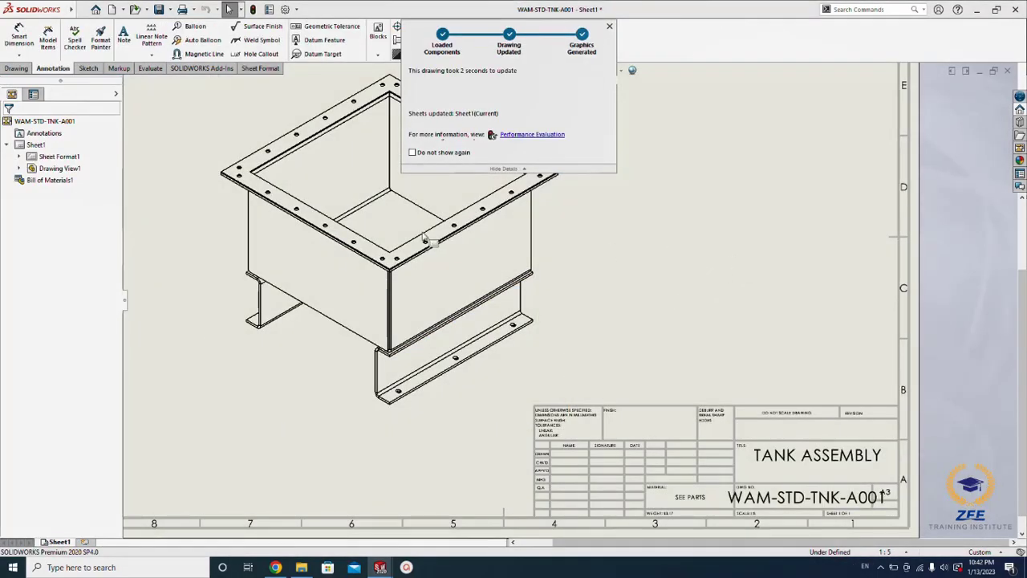
mouse_move(657, 197)
middle_down()
mouse_move(687, 328)
mouse_move(618, 443)
middle_up()
scroll(618, 444, down, 3)
scroll(450, 297, down, 2)
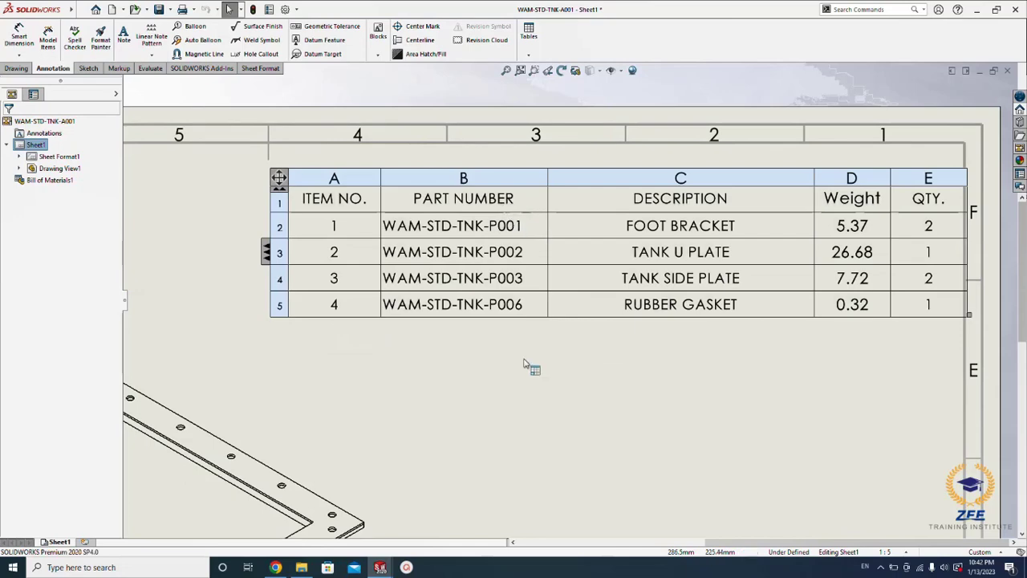
scroll(559, 344, up, 3)
mouse_move(582, 425)
ctrl+middle_down()
mouse_move(586, 214)
mouse_move(593, 418)
ctrl+middle_up()
scroll(594, 418, down, 5)
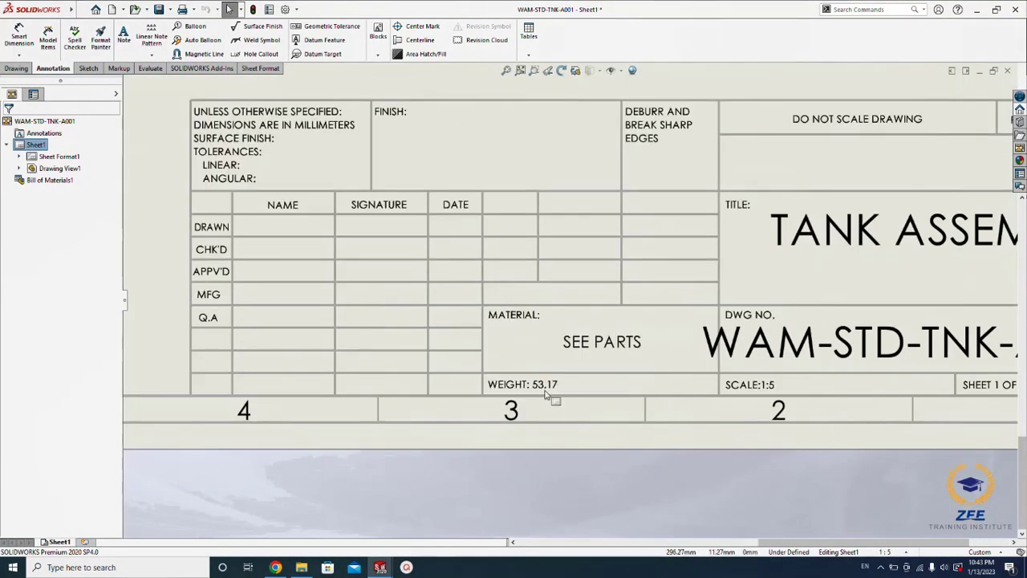
scroll(564, 394, up, 5)
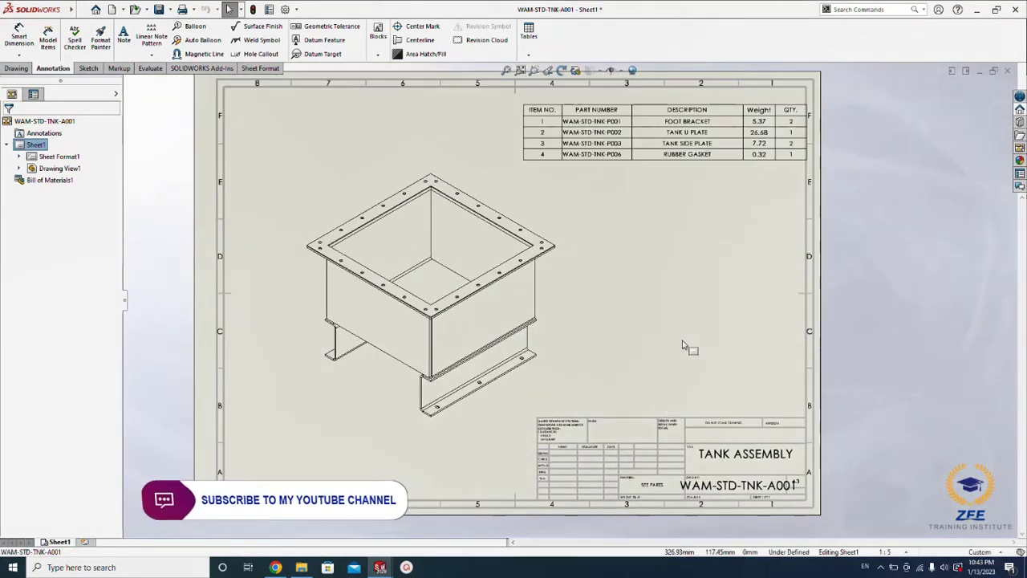
Step: In the tank assembly, clear the top lid's Envelope property and set it to be excluded from the bill of materials
key(ctrl+Tab)
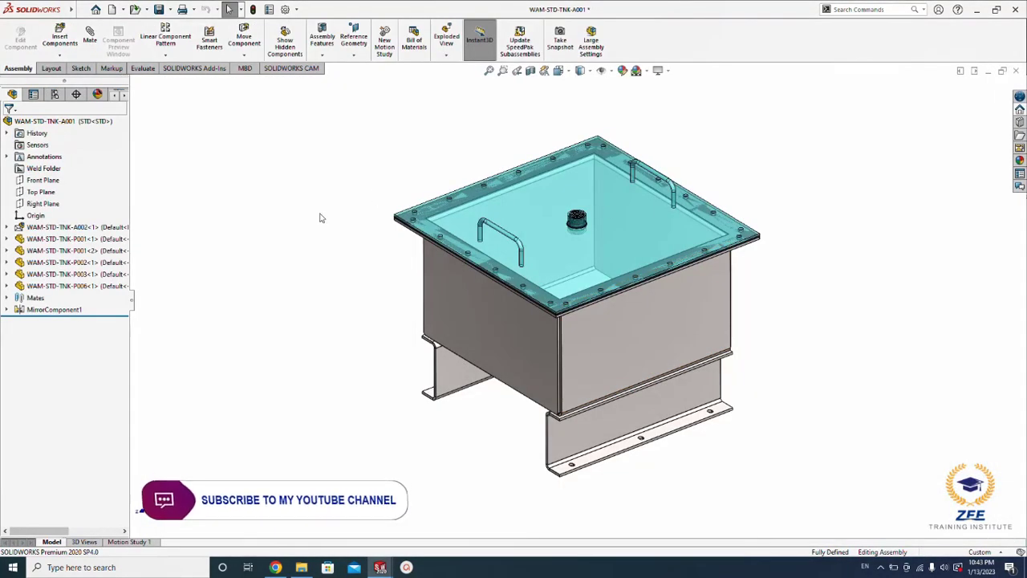
right_click(100, 229)
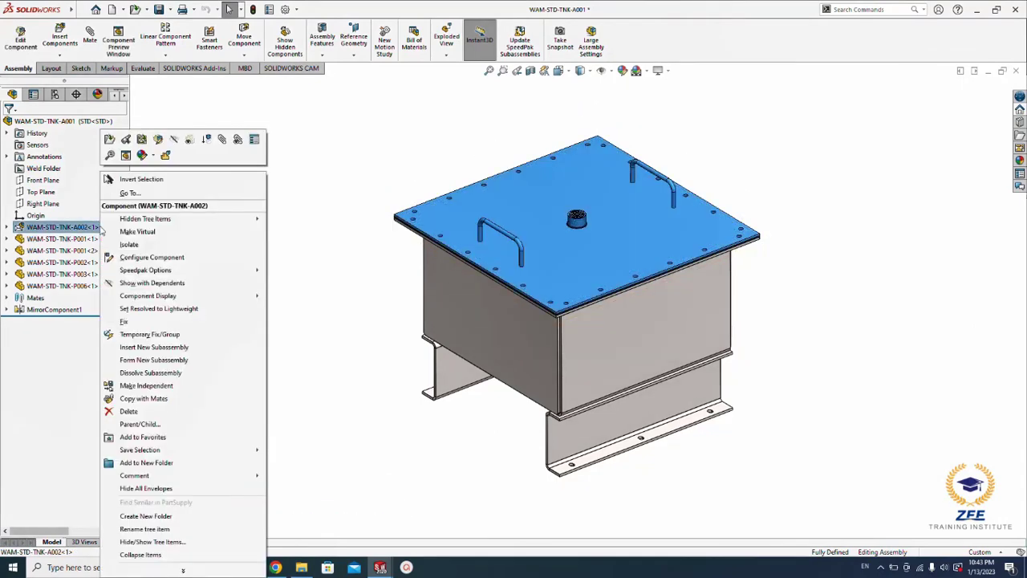
click(254, 143)
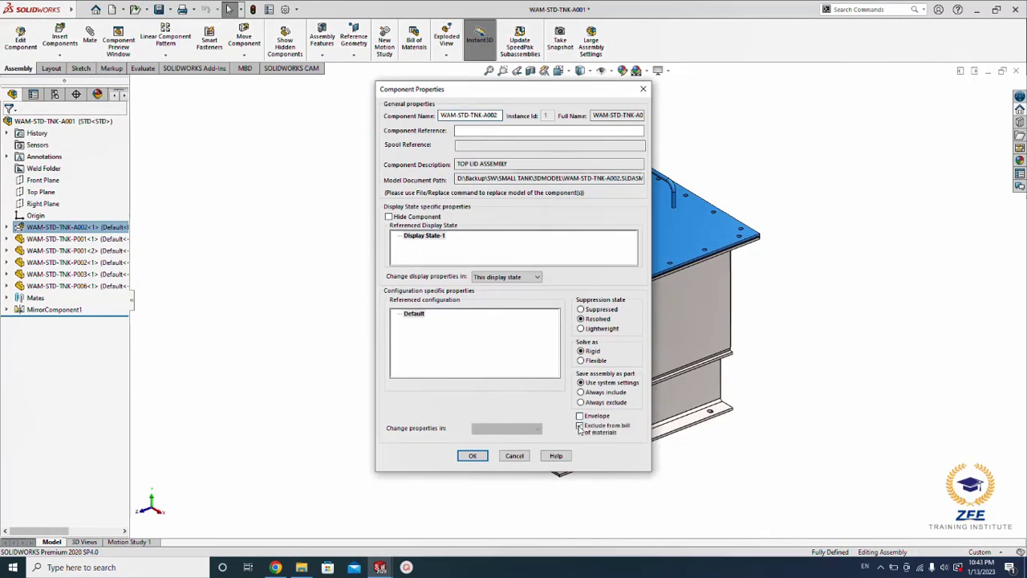
click(471, 457)
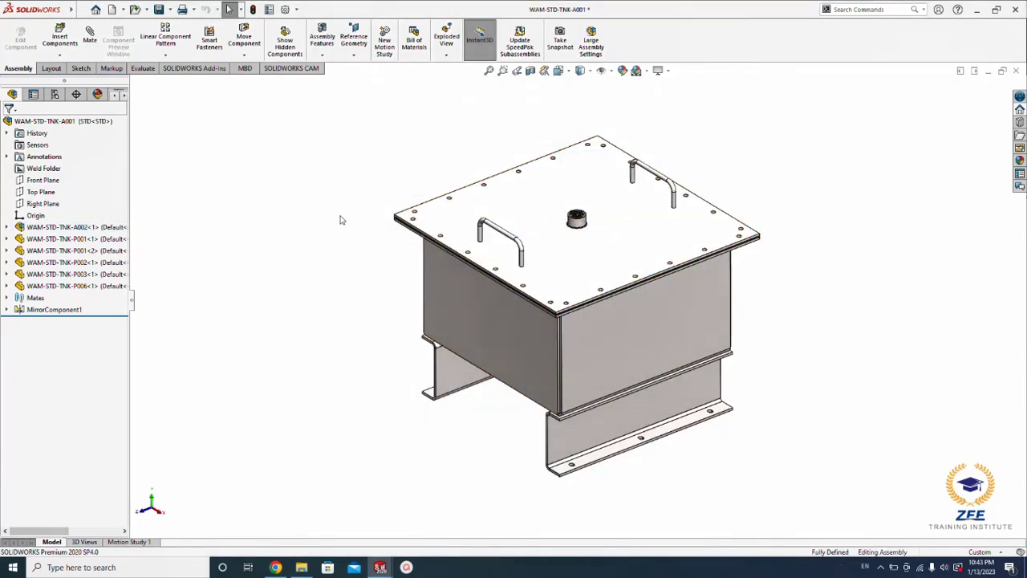
Step: Return to the drawing and check the title block weight and bill of materials with the lid only excluded from the BOM
key(ctrl+Tab)
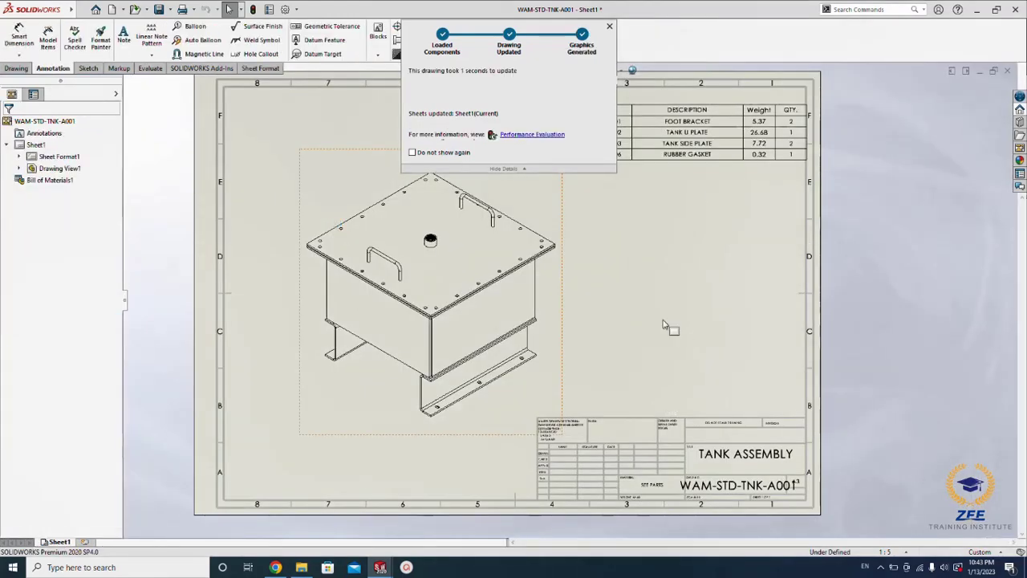
middle_drag(653, 459, 603, 359)
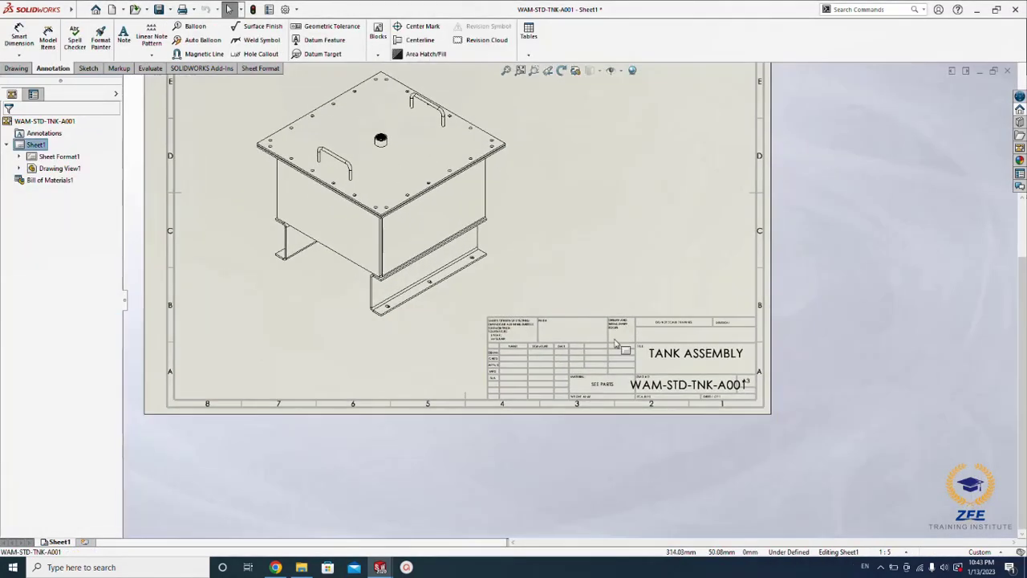
scroll(603, 359, down, 5)
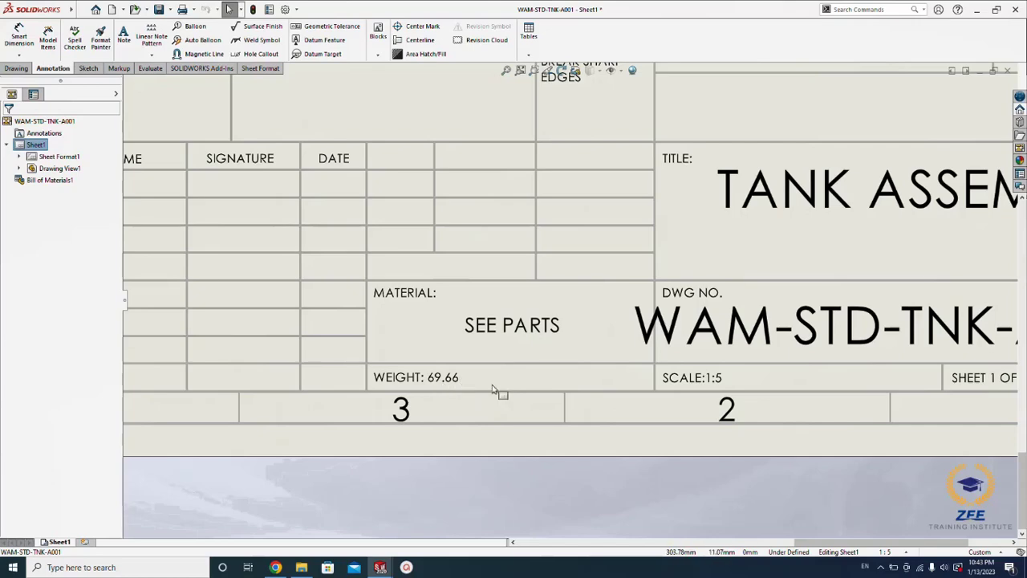
scroll(443, 388, up, 8)
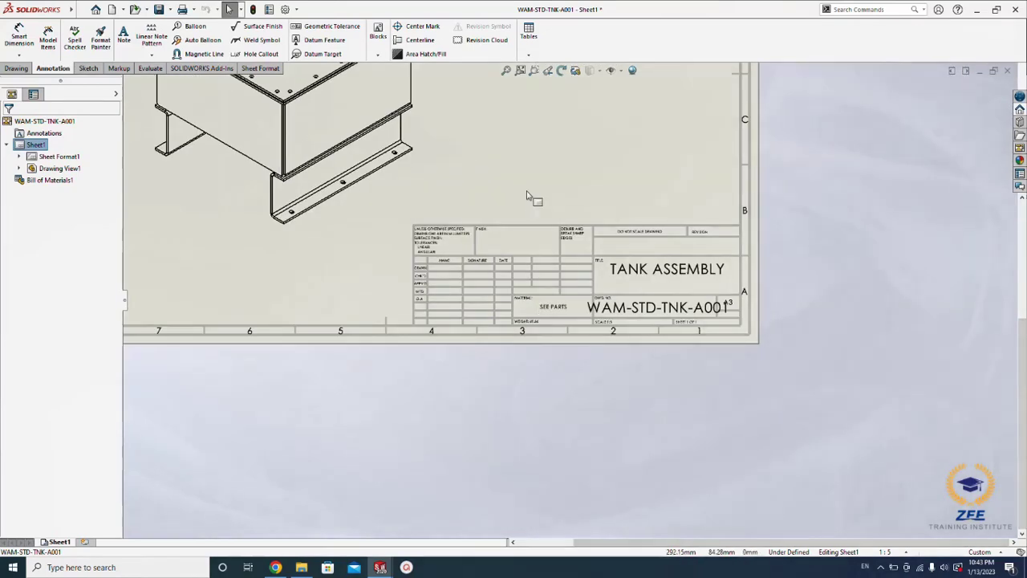
scroll(608, 229, down, 5)
scroll(663, 360, up, 5)
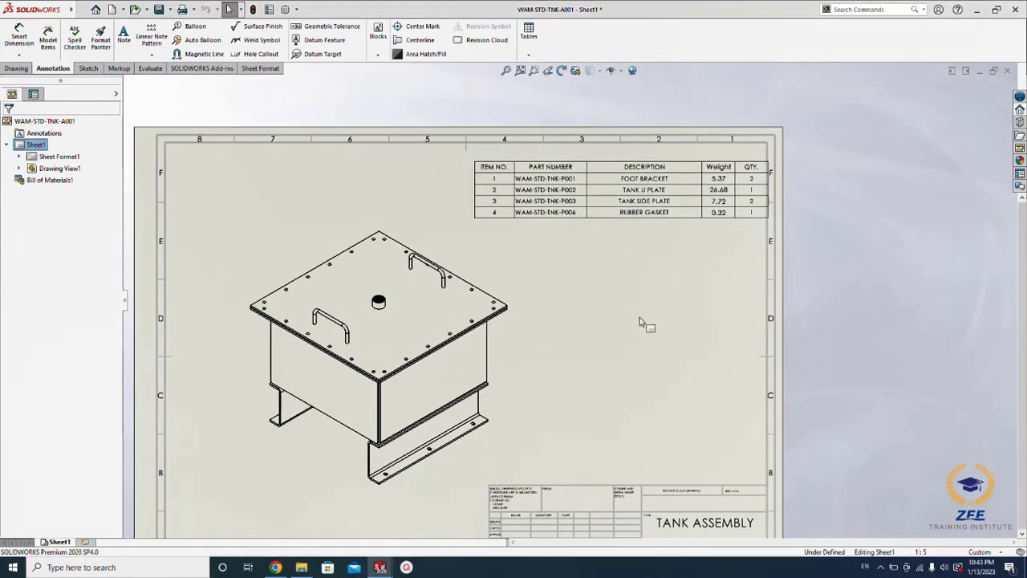
Step: Turn the Envelope property back on for the top lid subassembly in the tank assembly
key(ctrl+Tab)
click(62, 229)
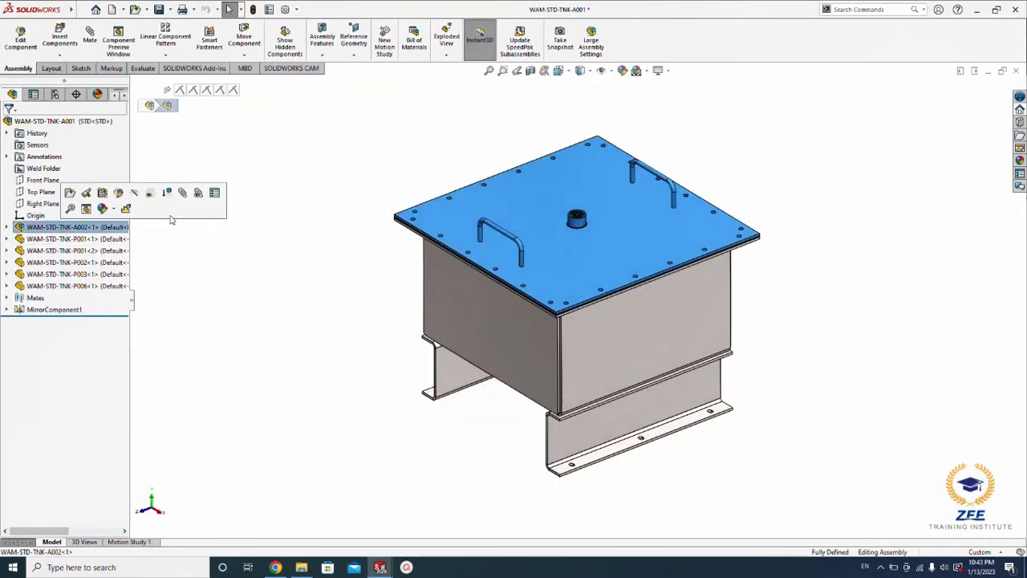
click(217, 204)
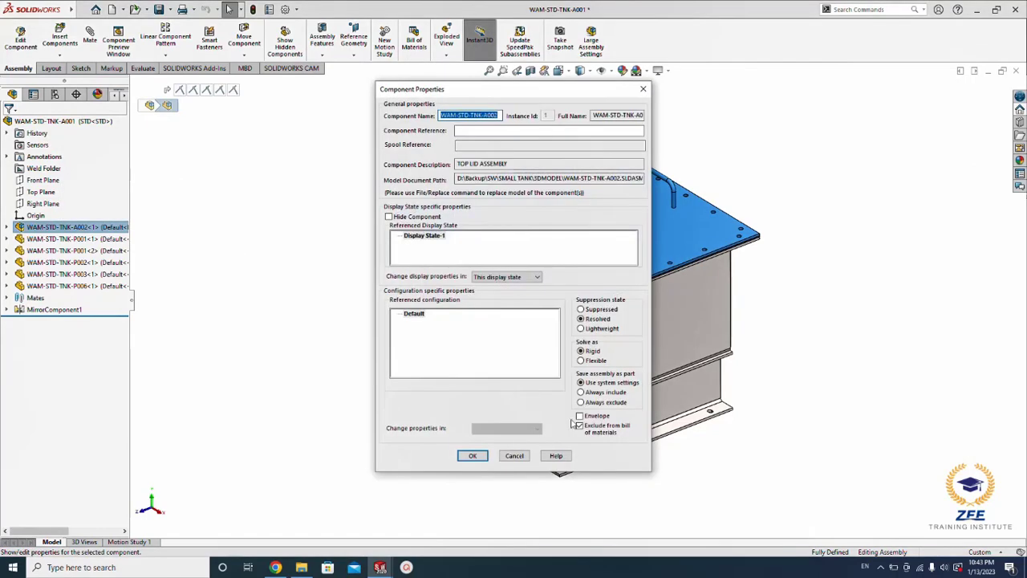
click(472, 456)
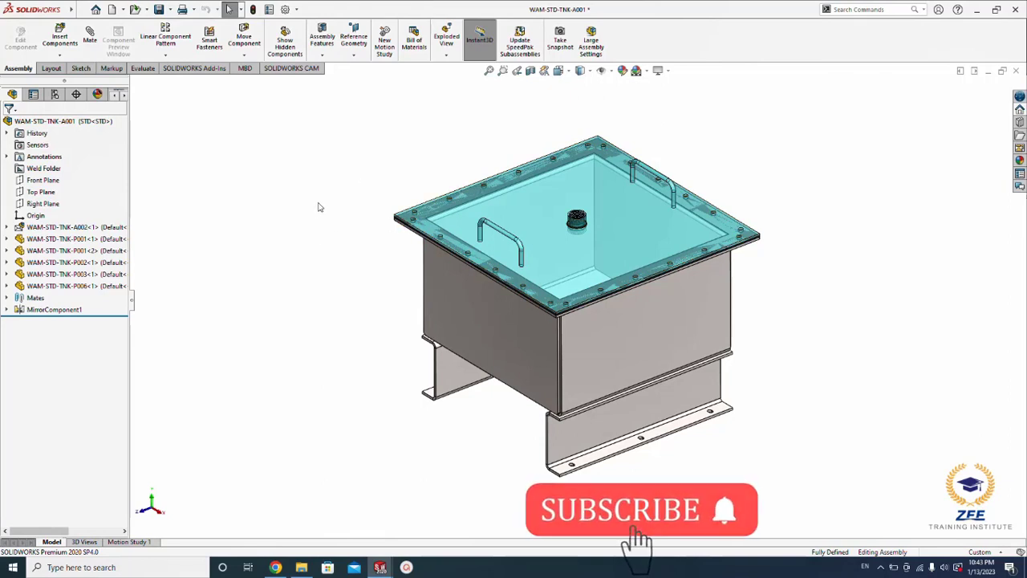
Step: Enable Show Envelope in the isometric drawing view's properties and inspect the lid's line style
key(ctrl+Tab)
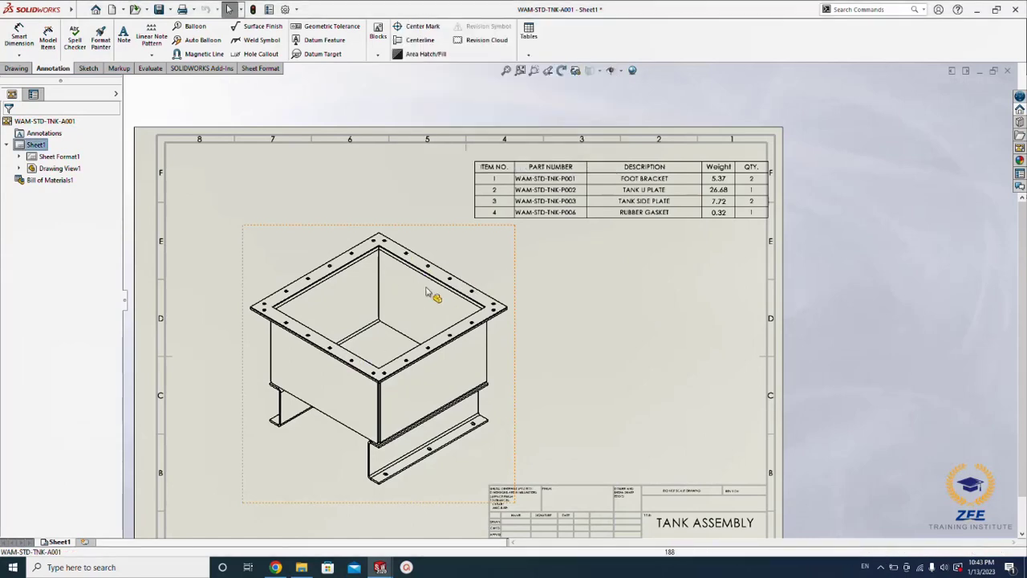
middle_drag(610, 338, 585, 305)
click(482, 248)
right_click(482, 248)
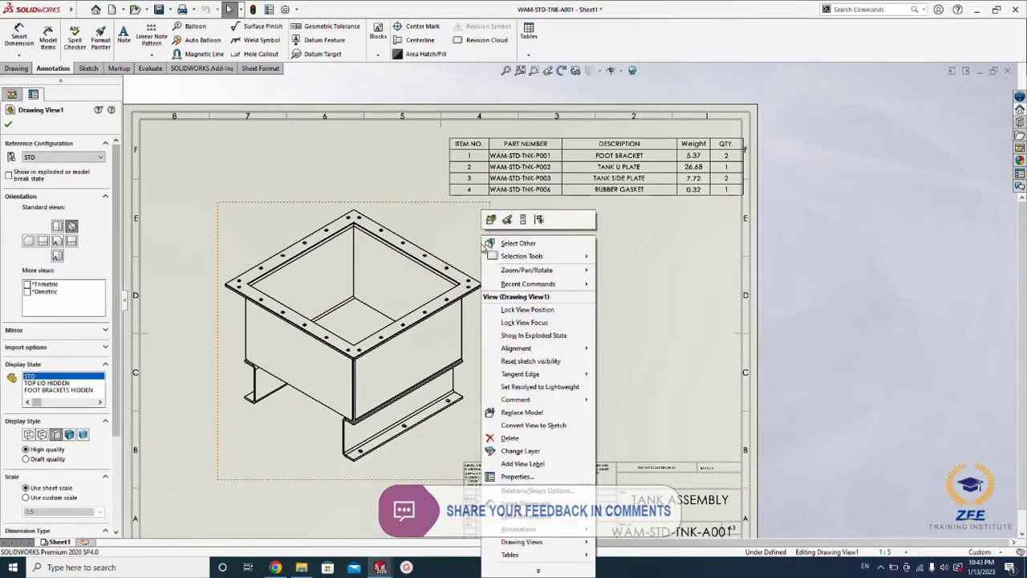
click(526, 476)
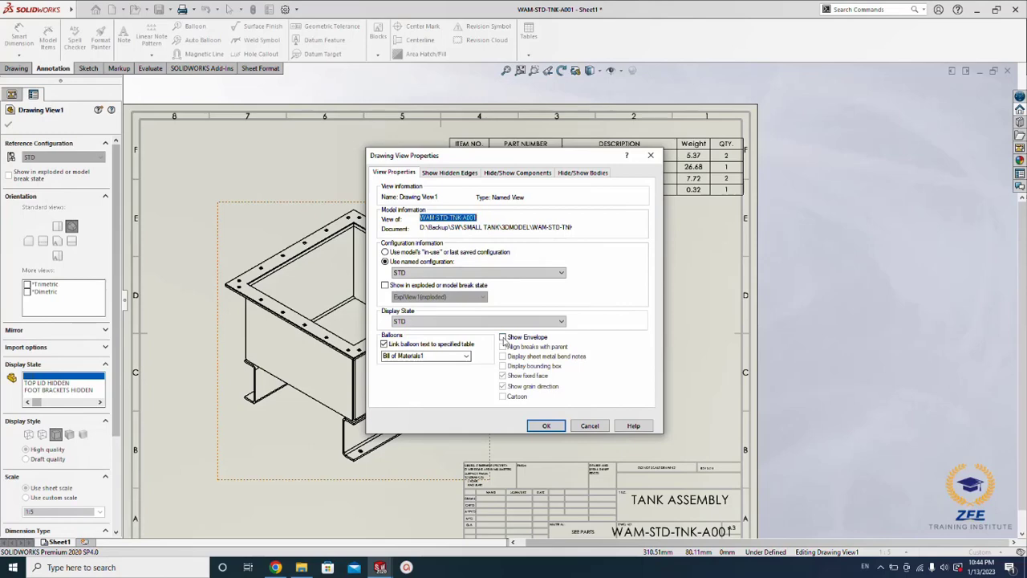
click(544, 425)
click(229, 9)
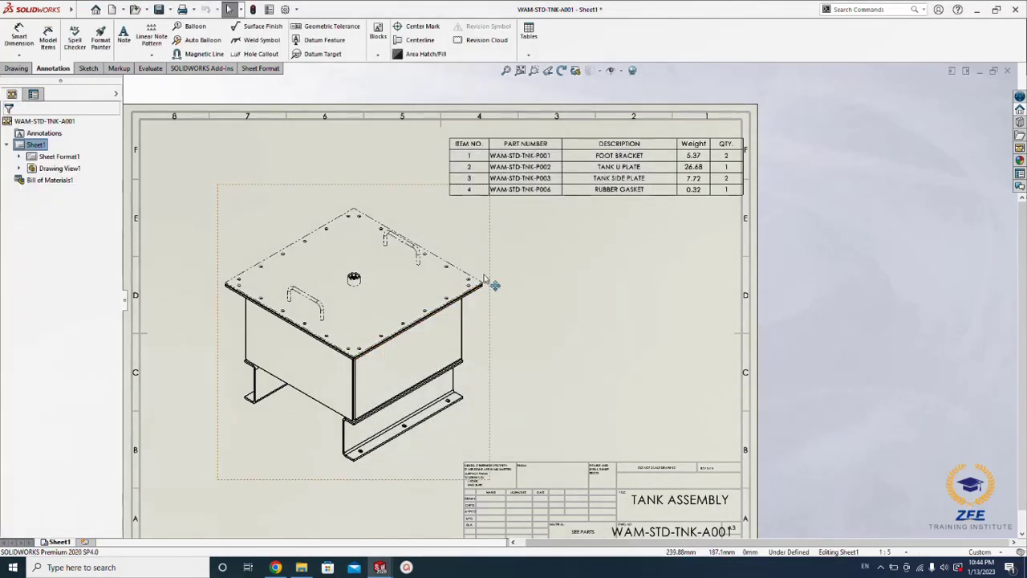
scroll(382, 286, down, 5)
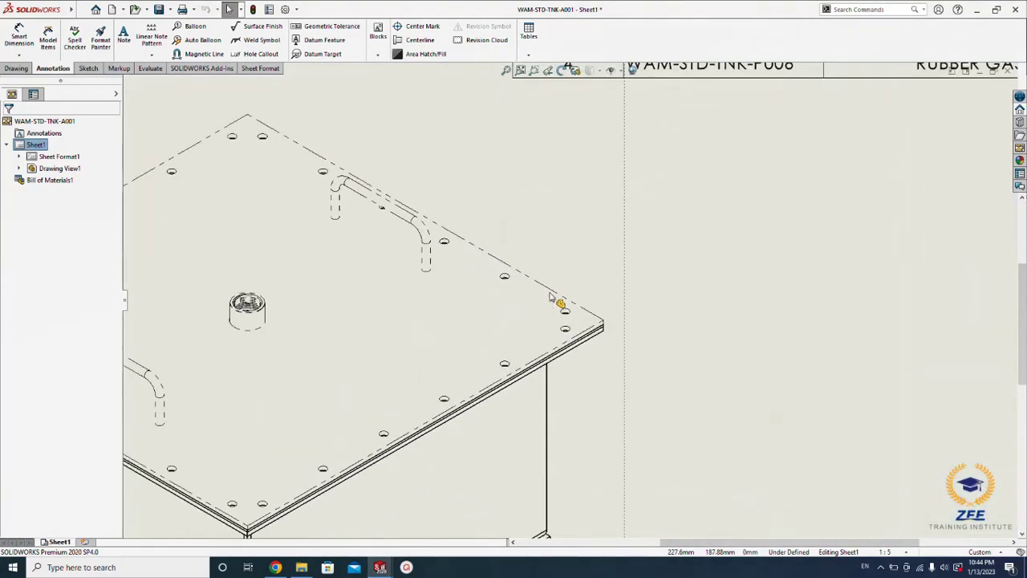
scroll(548, 294, up, 5)
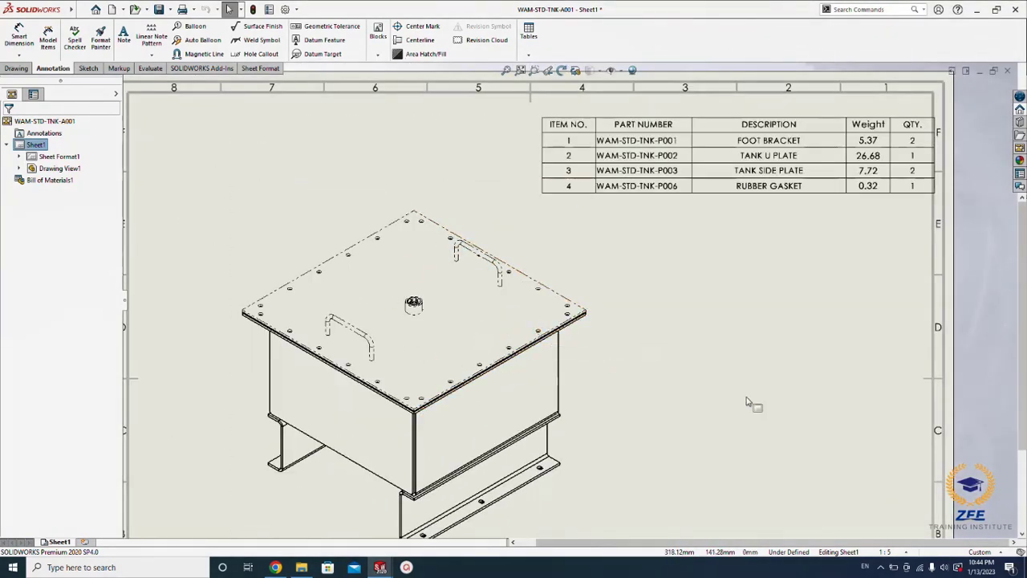
Step: Add a leader note reading "refernce" that points to the envelope lid
key(b)
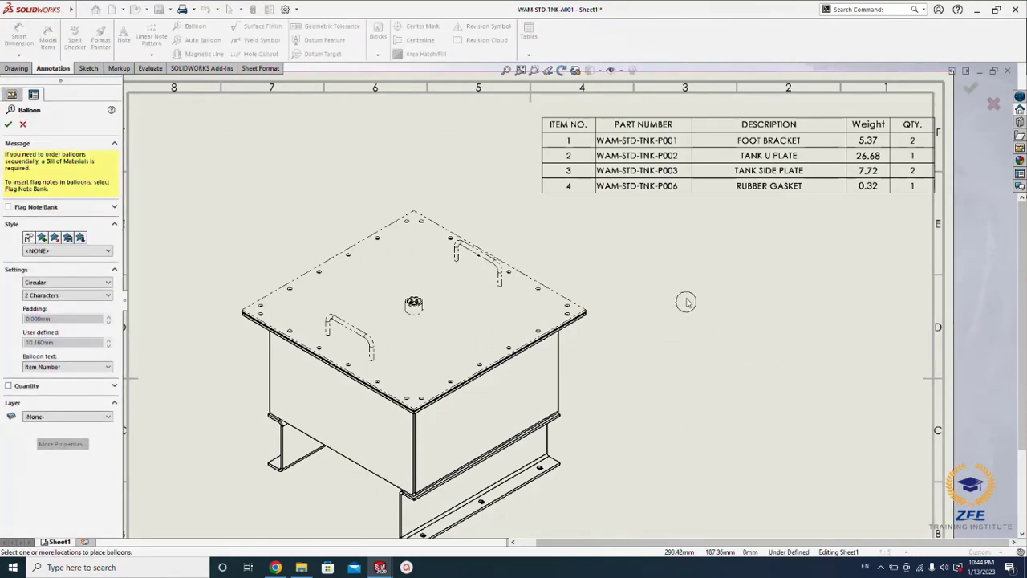
key(Escape)
key(n)
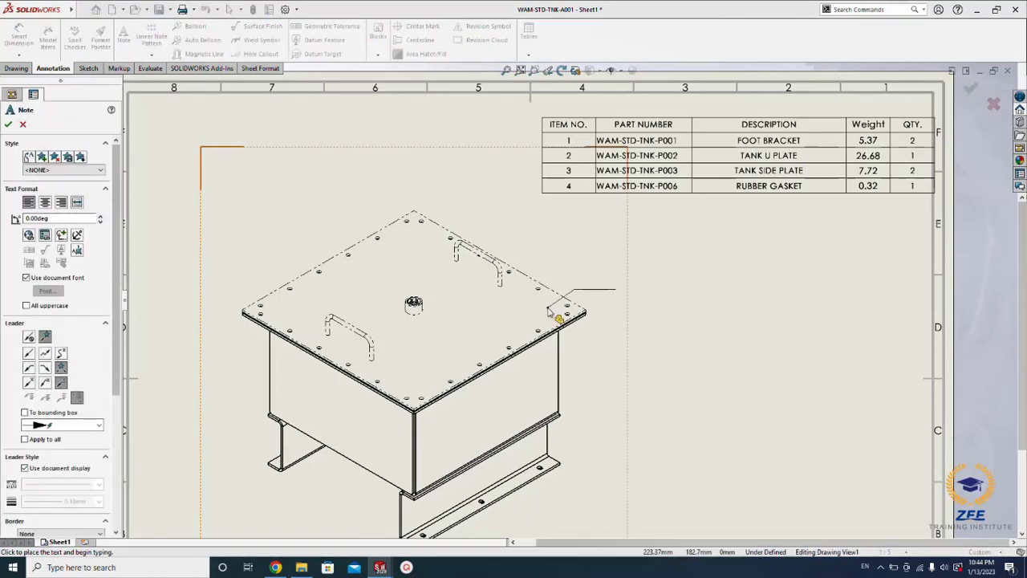
click(548, 307)
click(613, 259)
text(refernce)
click(734, 361)
key(Escape)
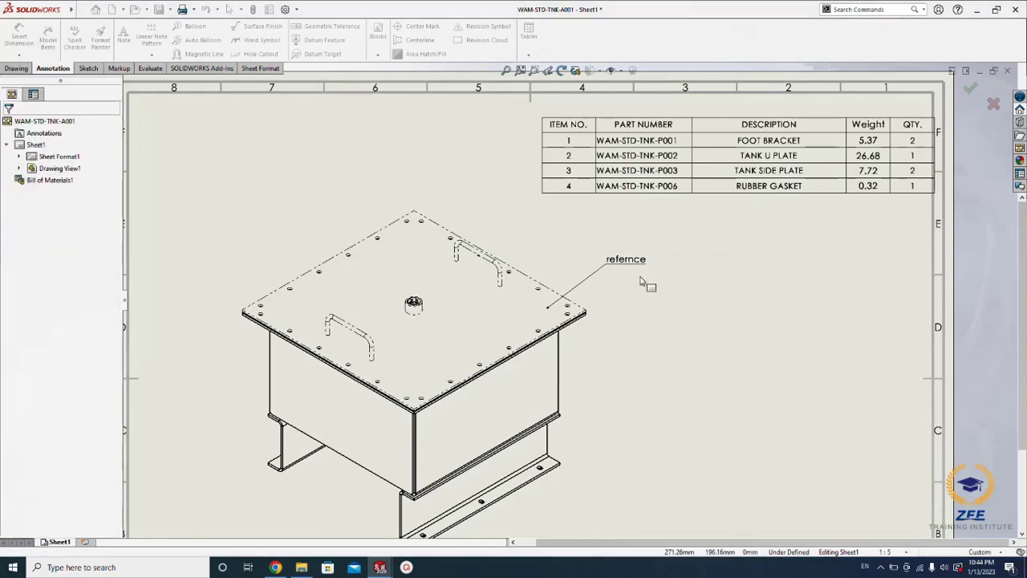
Step: Delete the leader note attached to the lid and review the whole sheet
click(642, 266)
key(Delete)
key(f)
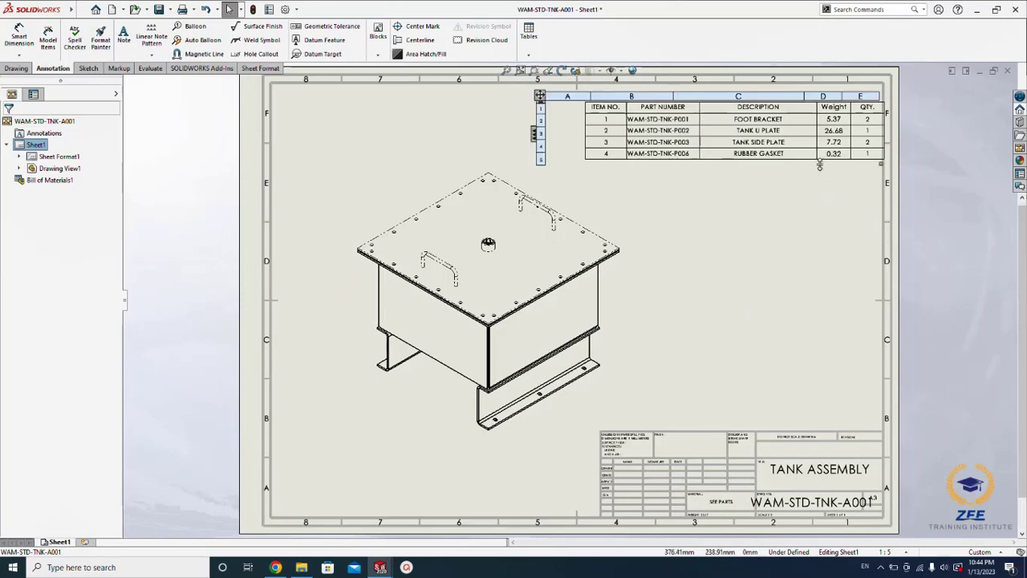
scroll(818, 218, down, 3)
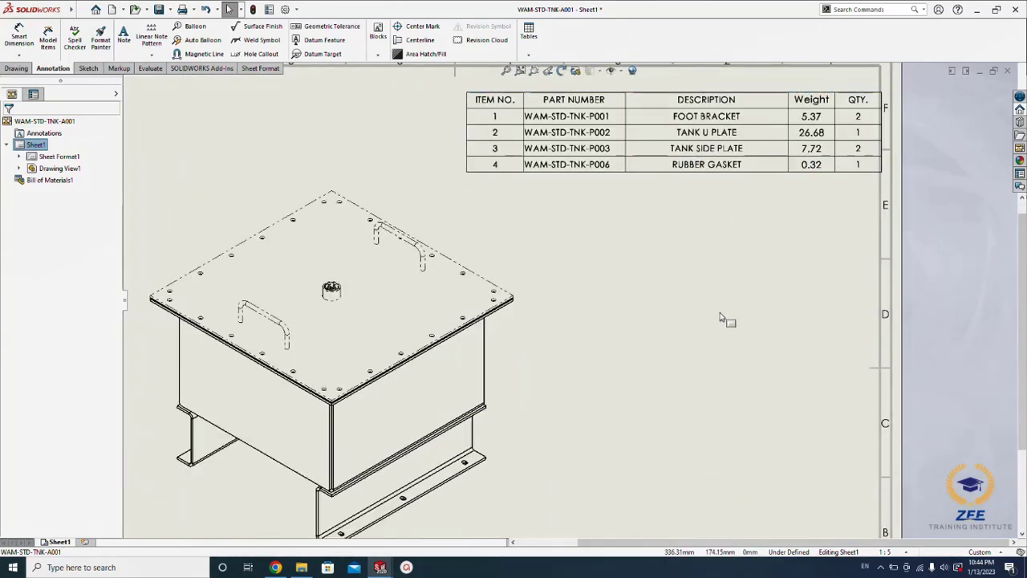
key(f)
Step: Publish the tank assembly's STD configuration to eDrawings, view it there, and close the viewer
key(ctrl+Tab)
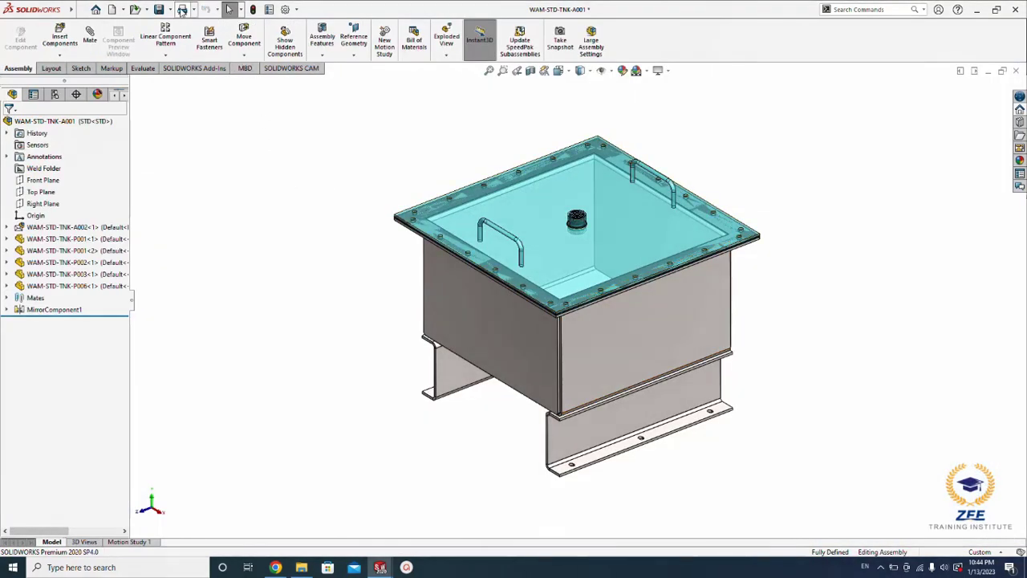
click(171, 10)
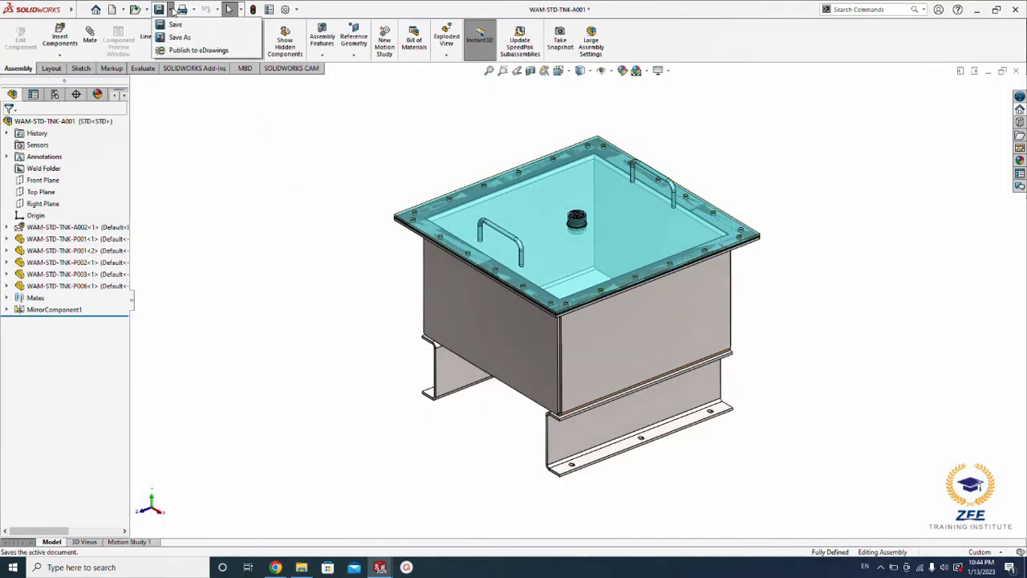
click(185, 51)
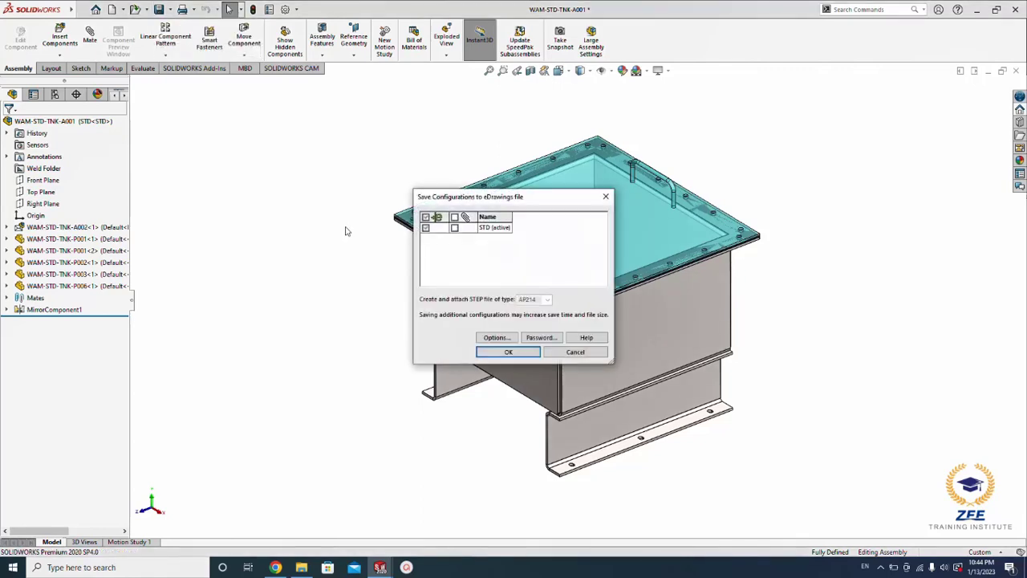
click(496, 352)
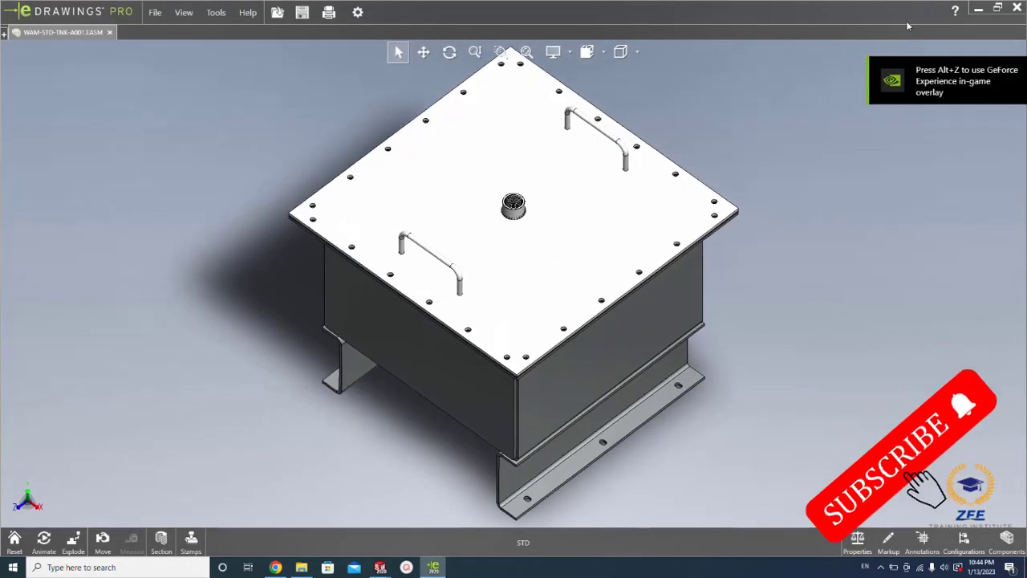
click(1016, 7)
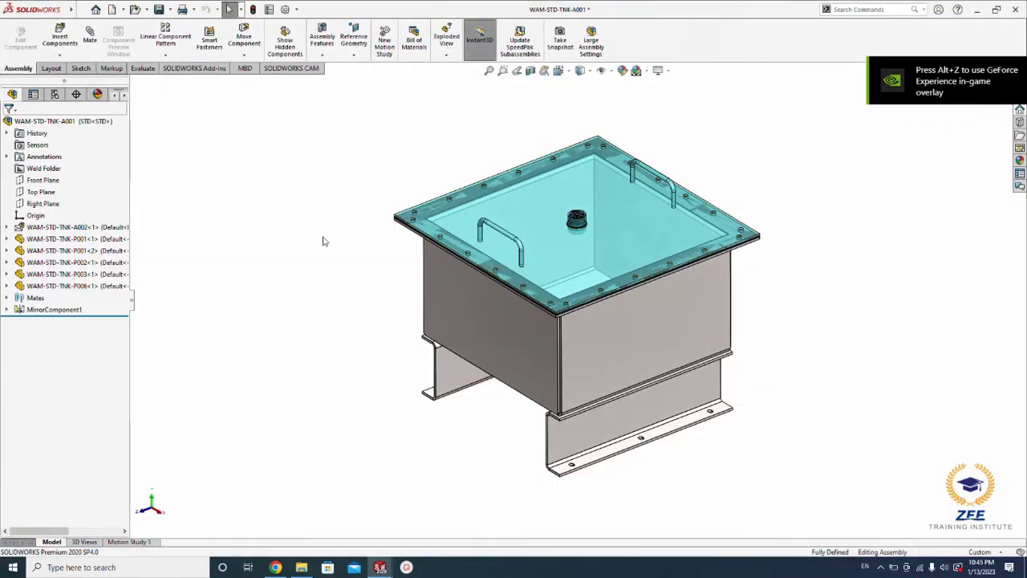